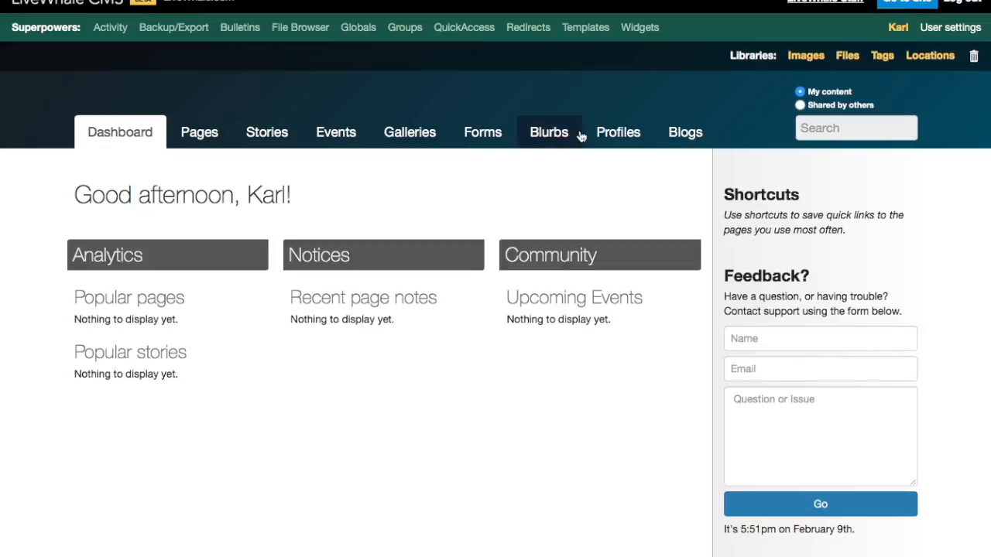
# - Open the Exciting New Program profile from the Spotlight profiles for editing
pyautogui.moveTo(603, 135)
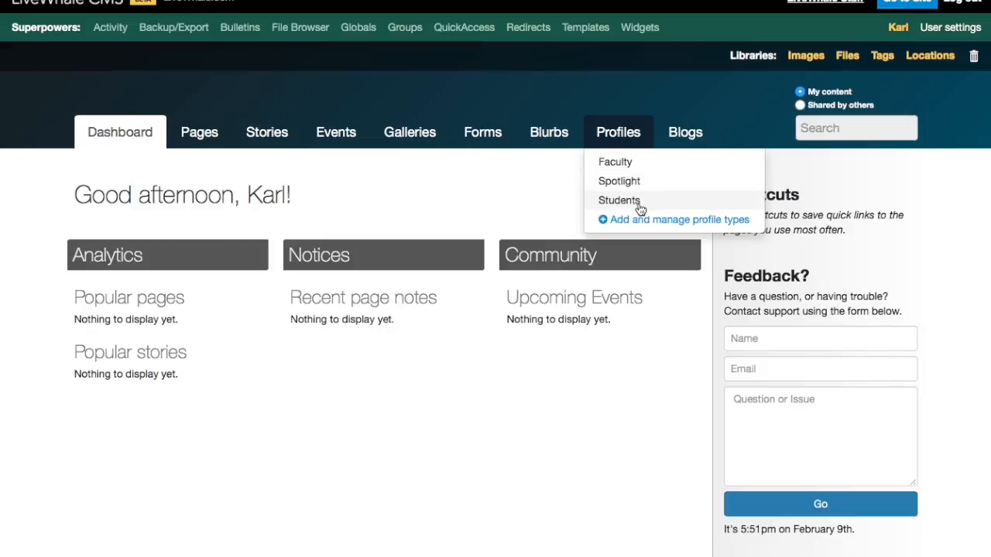
pyautogui.click(558, 142)
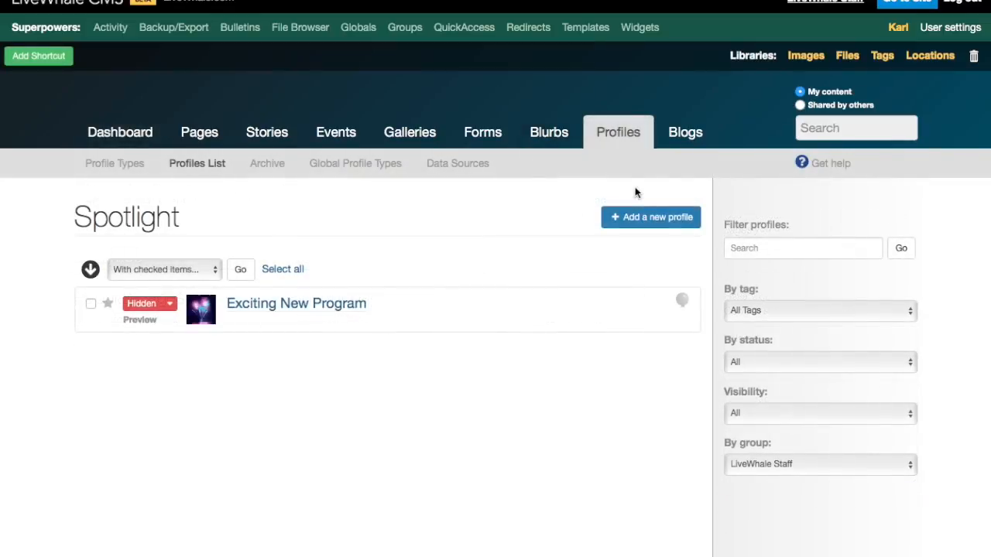
pyautogui.click(314, 308)
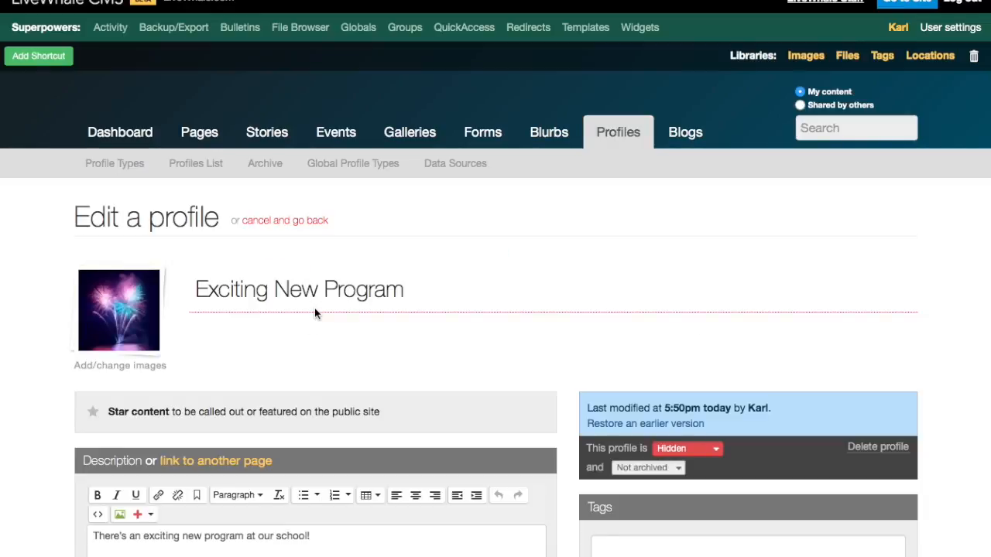
# - Schedule the Exciting New Program profile to go live on 04/03/2017 at 9:00 AM and save the profile
pyautogui.scroll(-5, 314, 307)
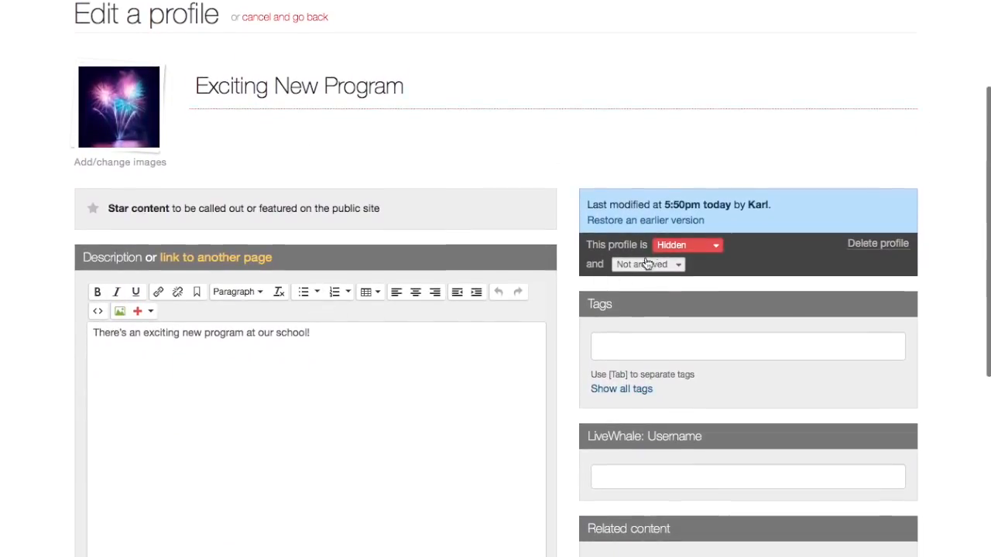
pyautogui.click(681, 251)
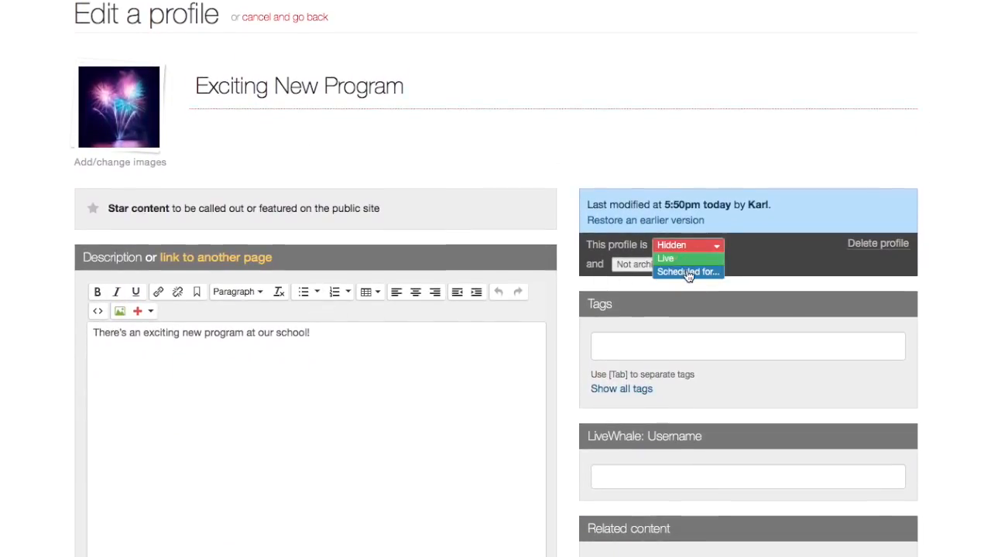
pyautogui.click(688, 272)
pyautogui.click(674, 266)
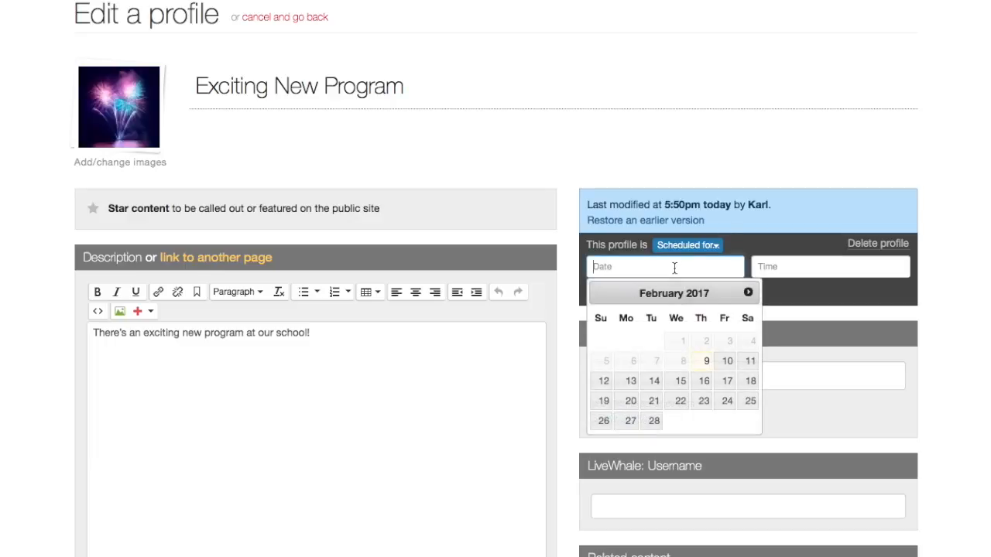
pyautogui.click(747, 293)
pyautogui.click(750, 294)
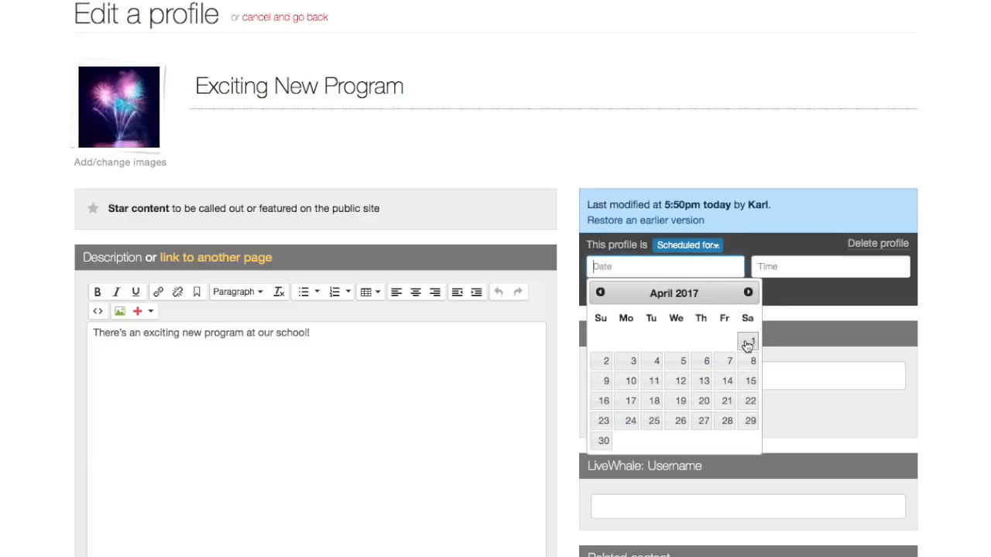
pyautogui.click(625, 362)
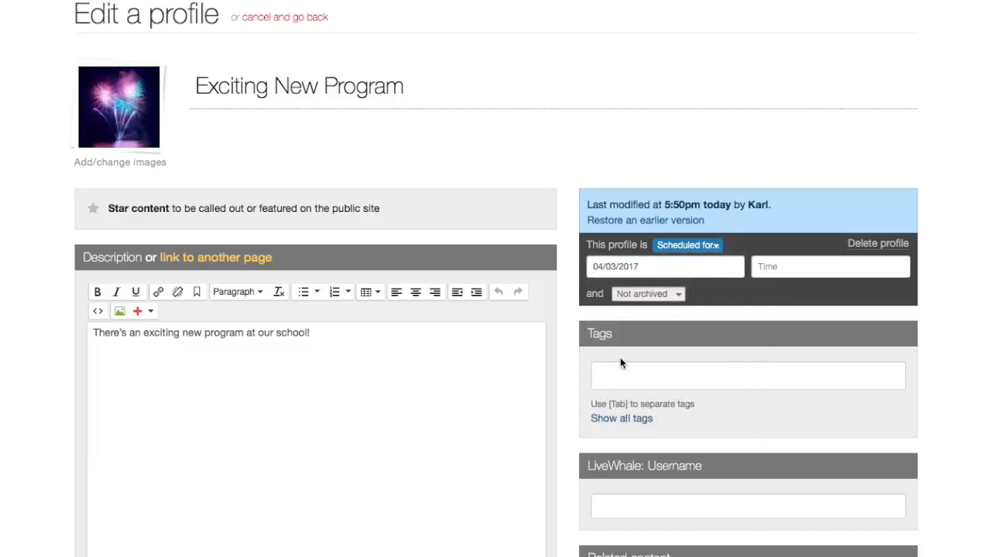
pyautogui.click(787, 267)
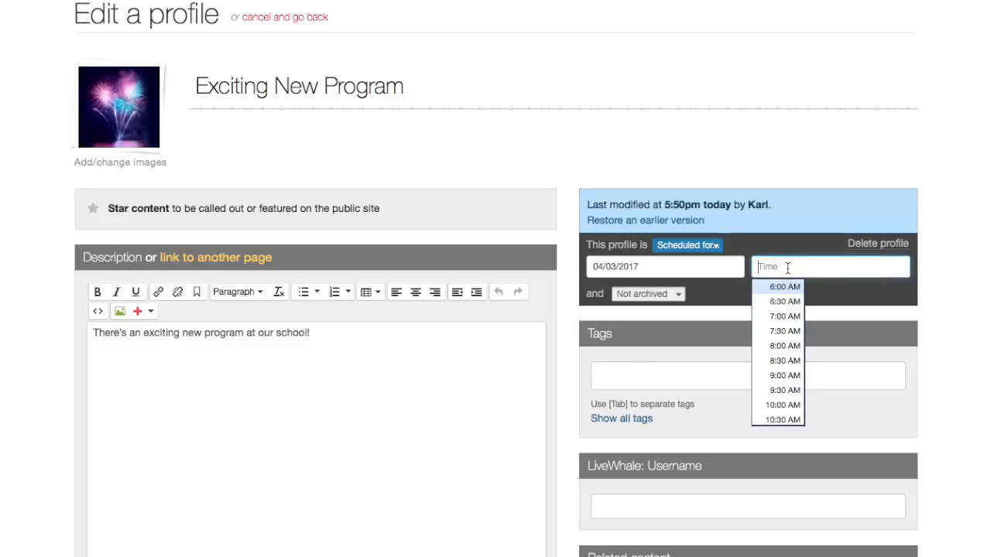
pyautogui.click(782, 376)
pyautogui.scroll(-5, 574, 307)
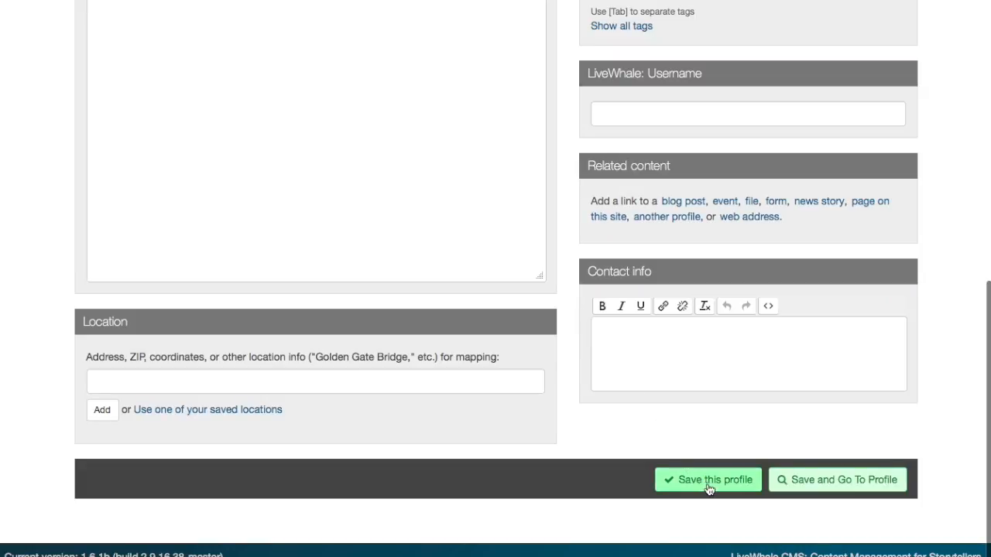
pyautogui.click(708, 484)
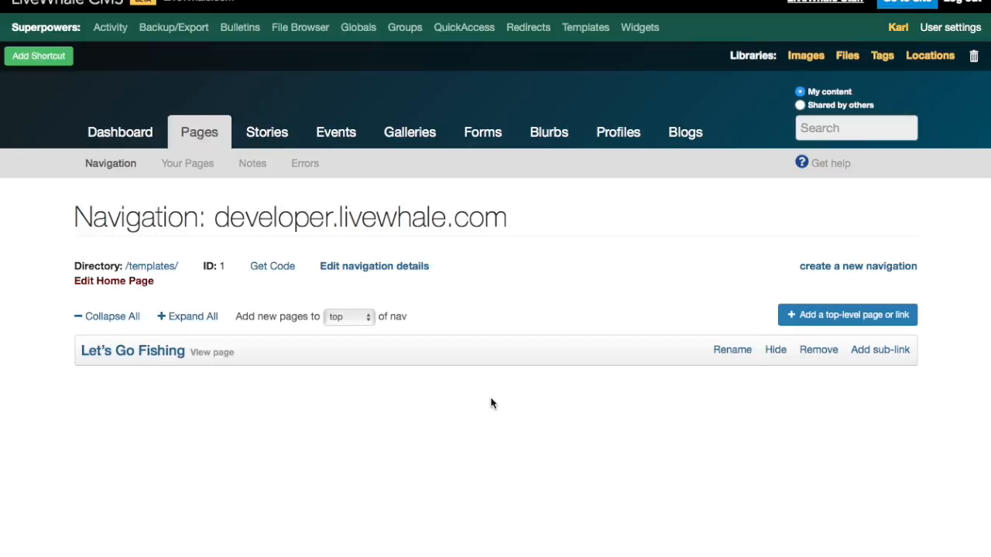
# - Hide the Let's Go Fishing page from both the navigation and public viewership
pyautogui.click(775, 351)
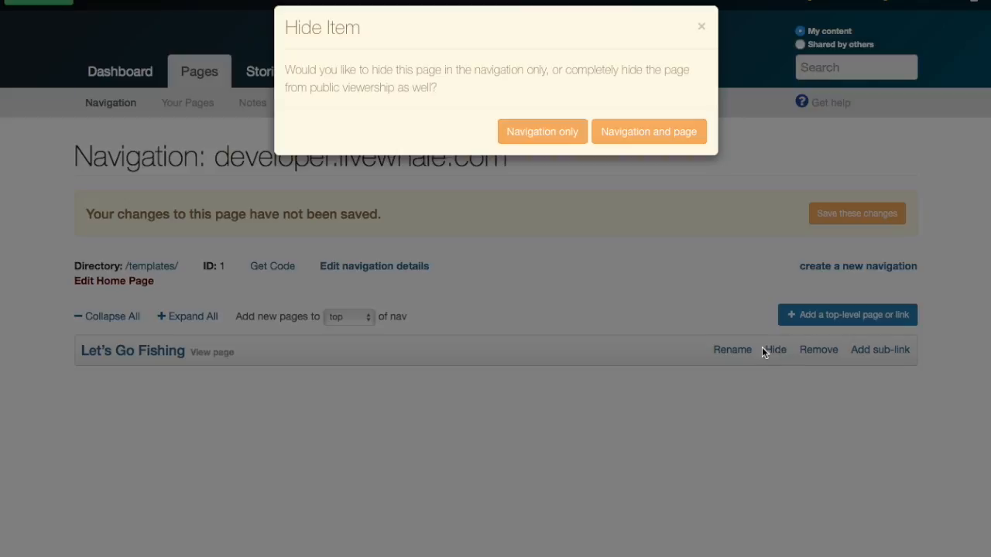
pyautogui.click(664, 138)
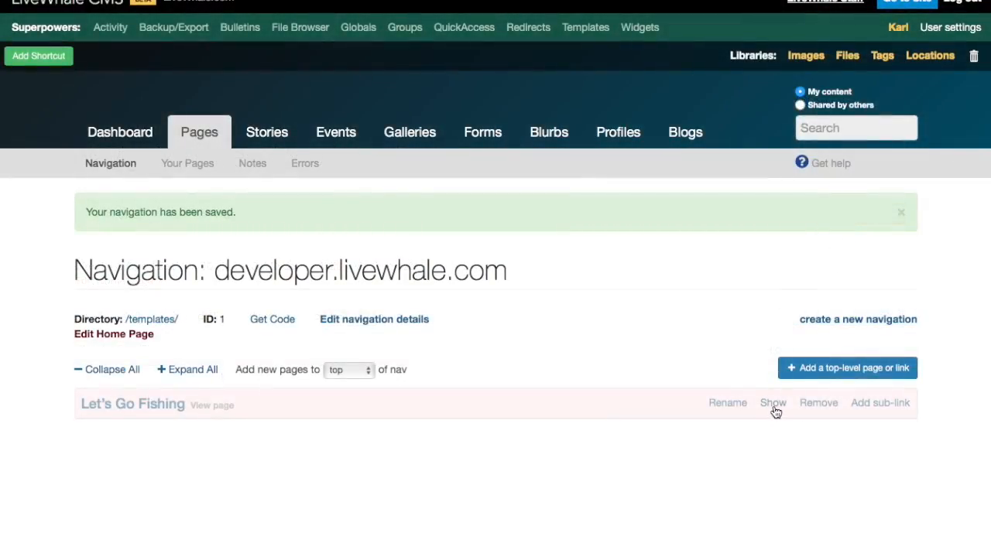
# - Show the Let's Go Fishing page in the navigation again, making it publicly accessible, and save the changes
pyautogui.click(773, 405)
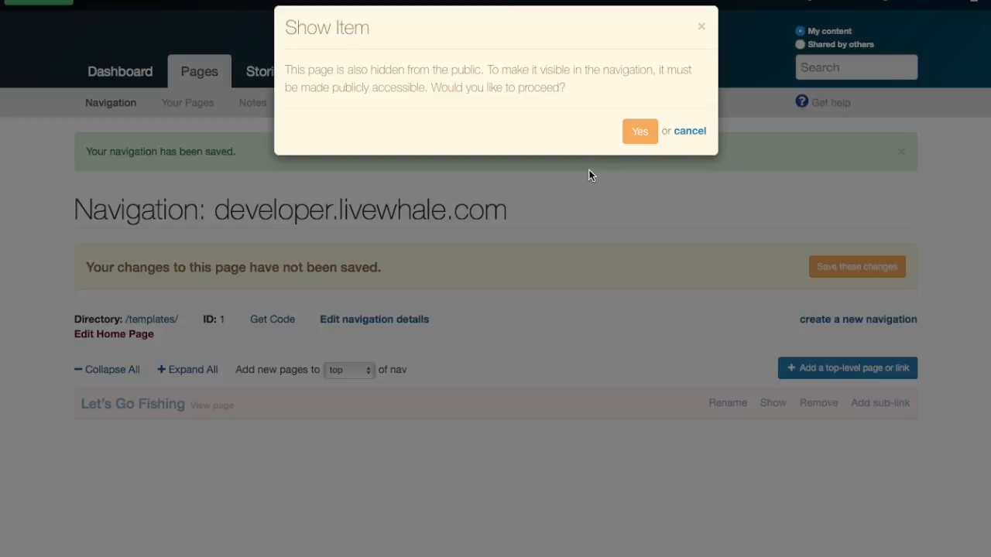
pyautogui.click(640, 133)
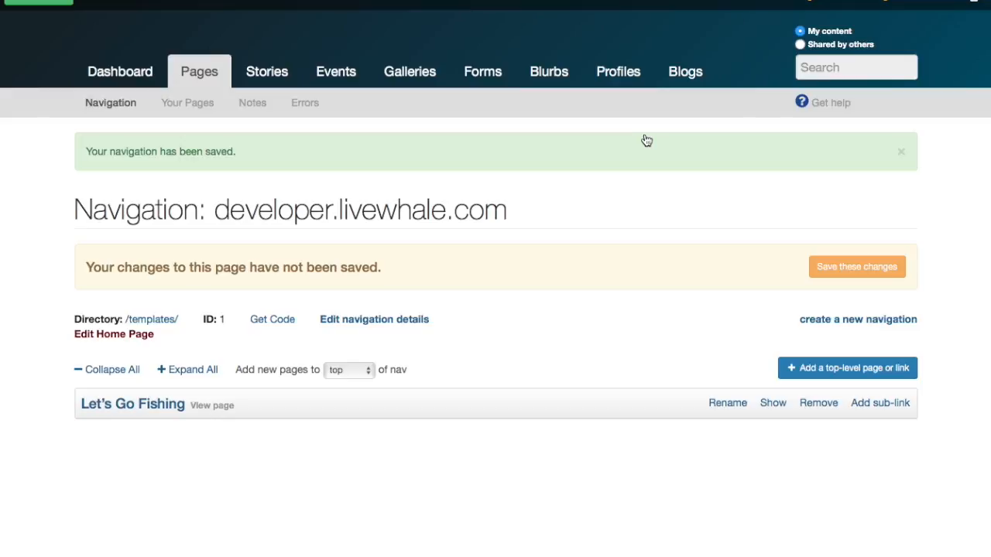
pyautogui.click(835, 269)
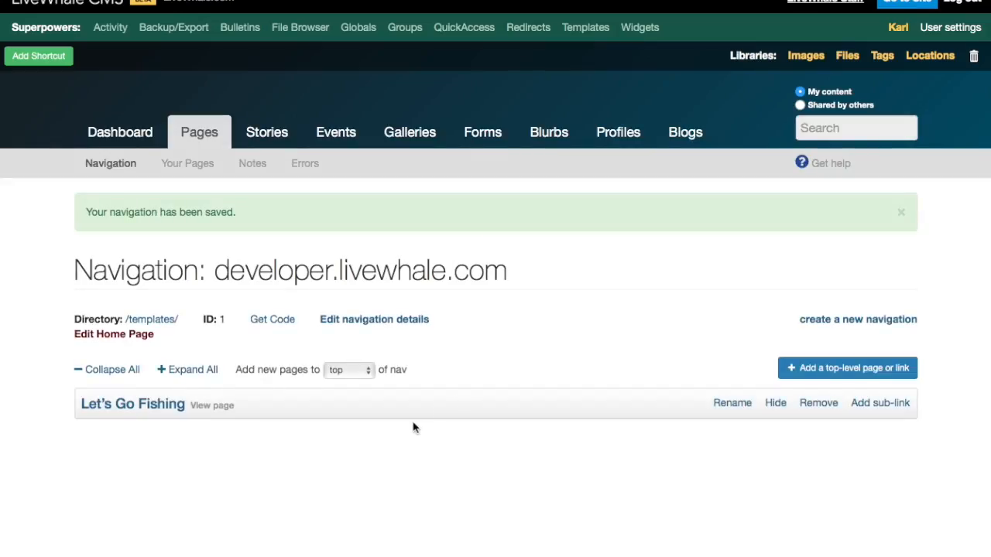
# - In the Let's Go Fishing page details, try the "Anyone with the link" privacy option and return it to Everyone
pyautogui.click(152, 406)
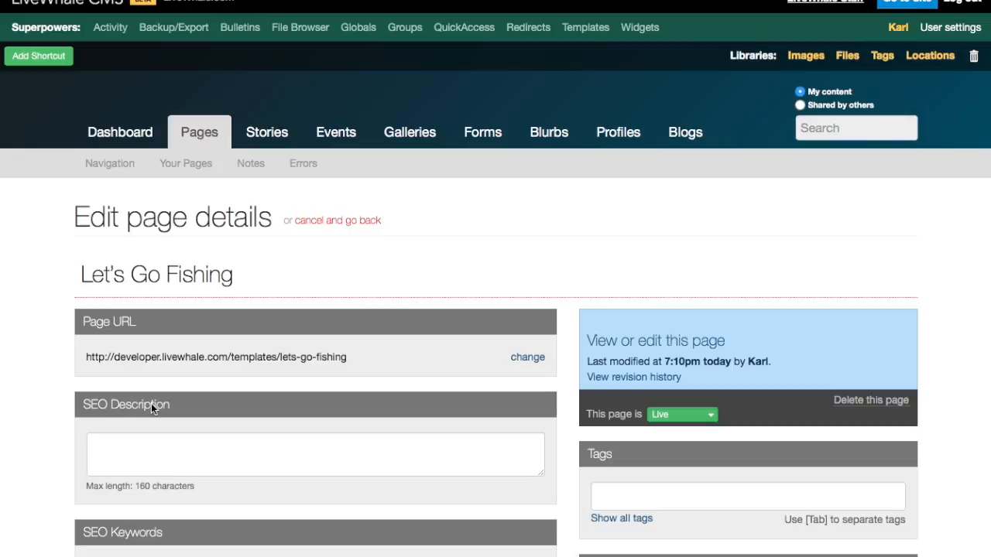
pyautogui.scroll(-5, 152, 404)
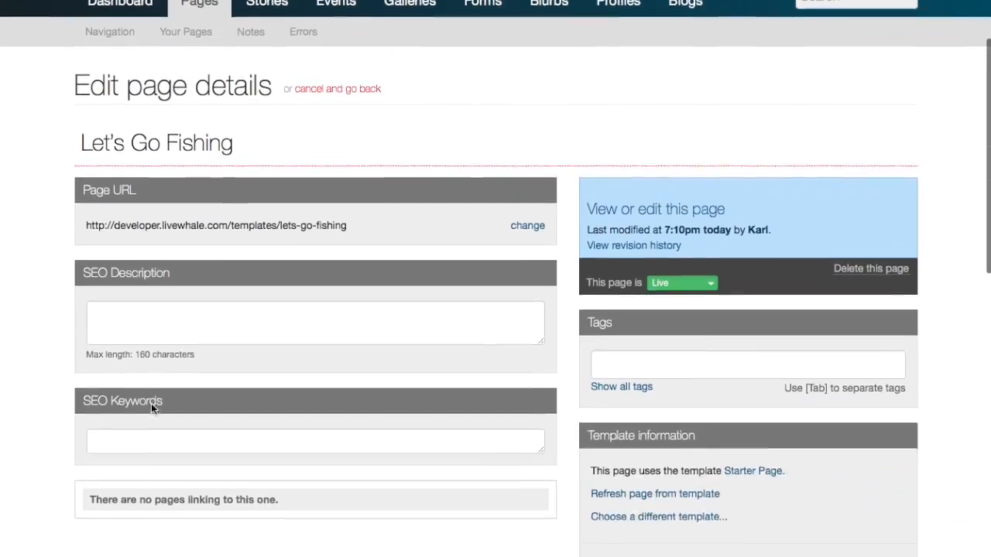
pyautogui.scroll(-4, 151, 409)
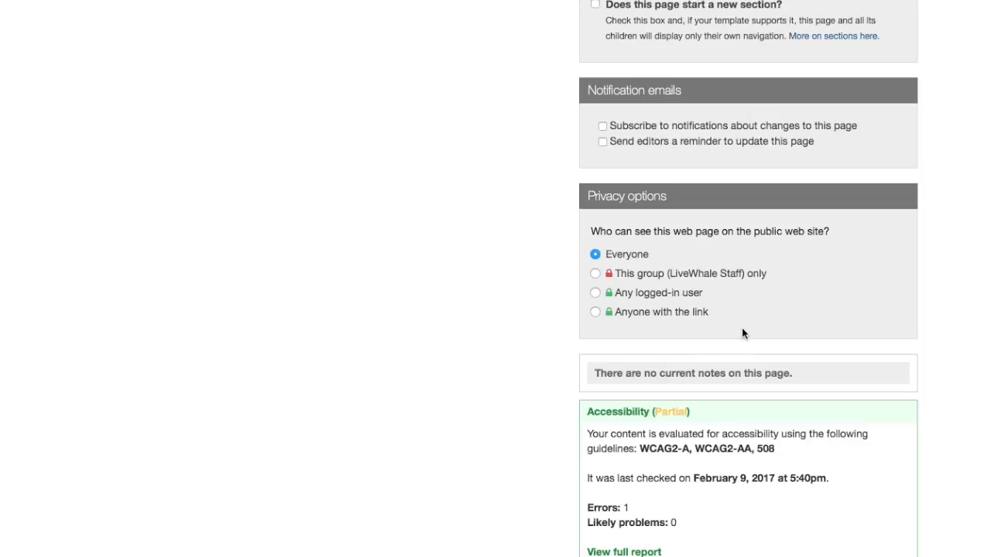
pyautogui.click(594, 313)
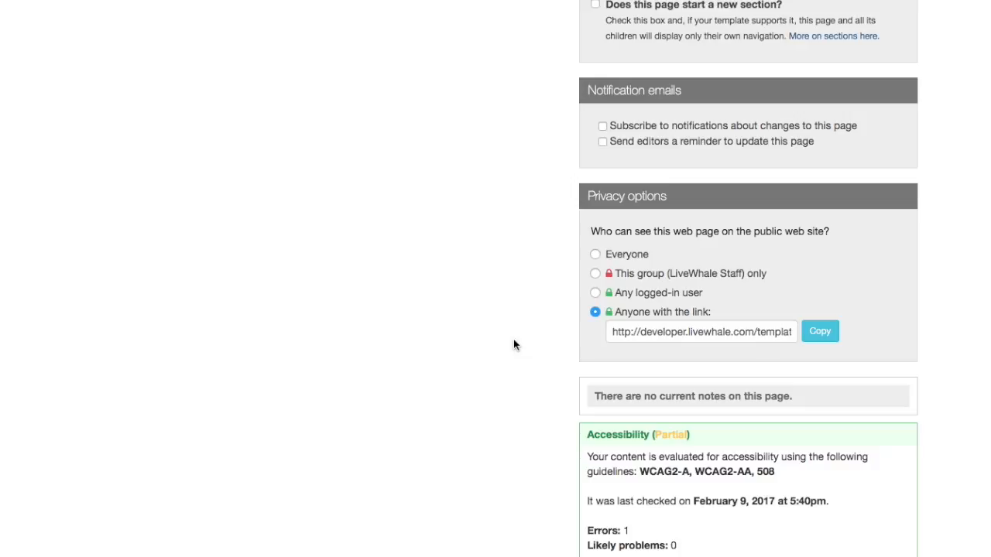
pyautogui.click(596, 255)
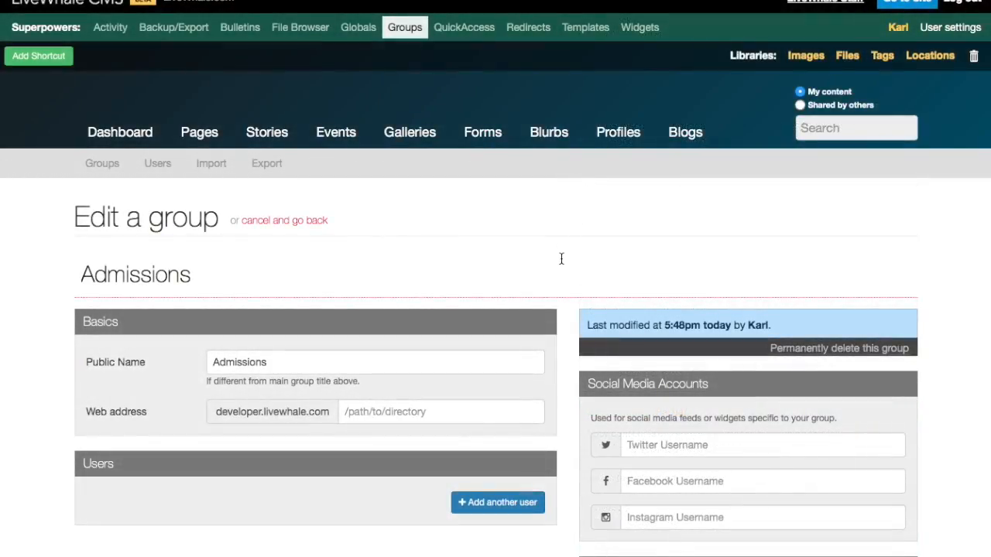
# - Disable every event type except Admissions in the Admissions group's available global content types
pyautogui.scroll(-5, 561, 259)
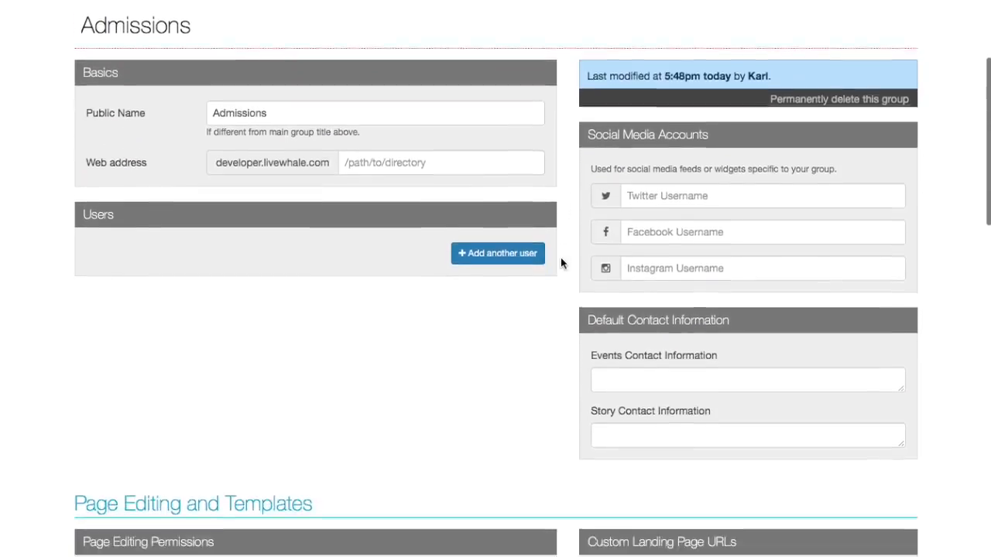
pyautogui.scroll(-9, 561, 263)
pyautogui.scroll(-1, 561, 263)
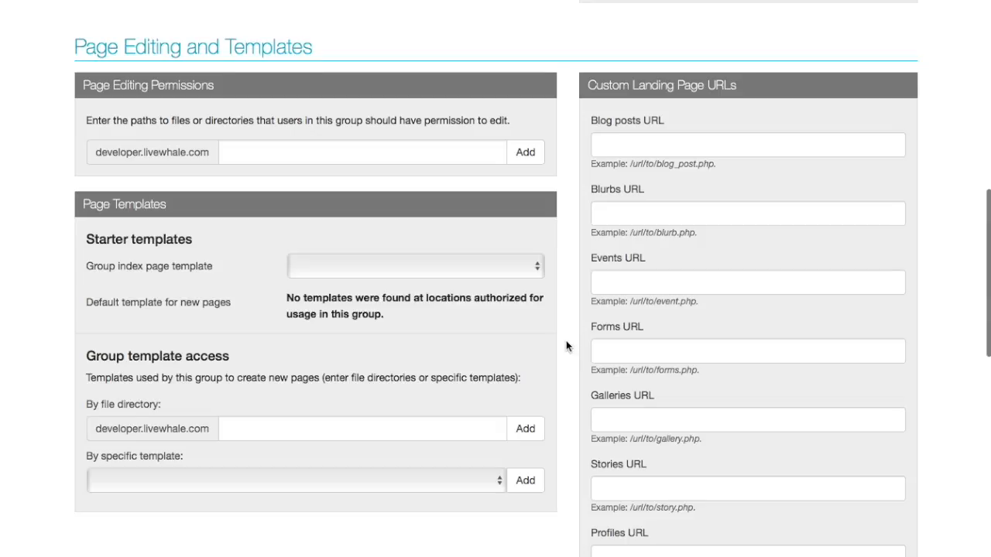
pyautogui.scroll(-7, 566, 346)
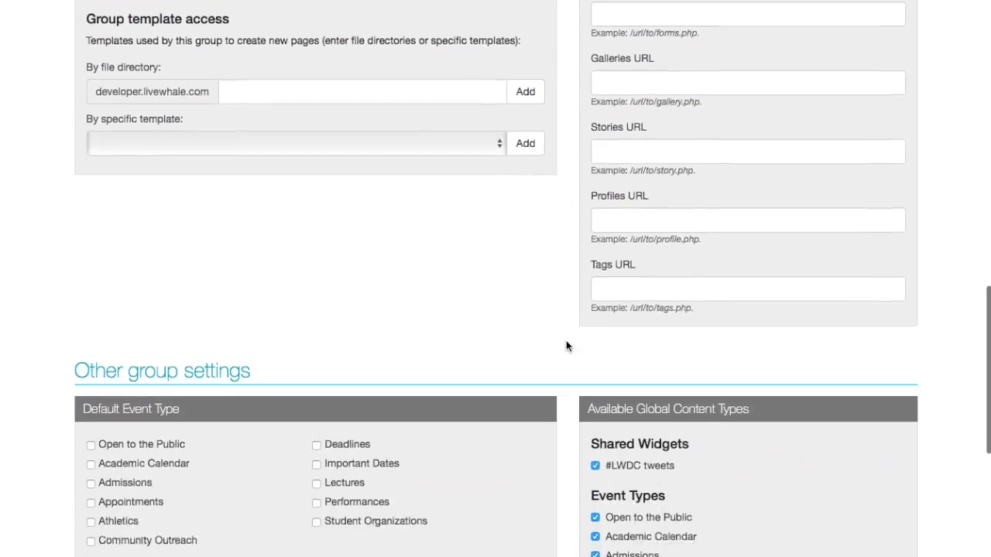
pyautogui.scroll(-7, 566, 345)
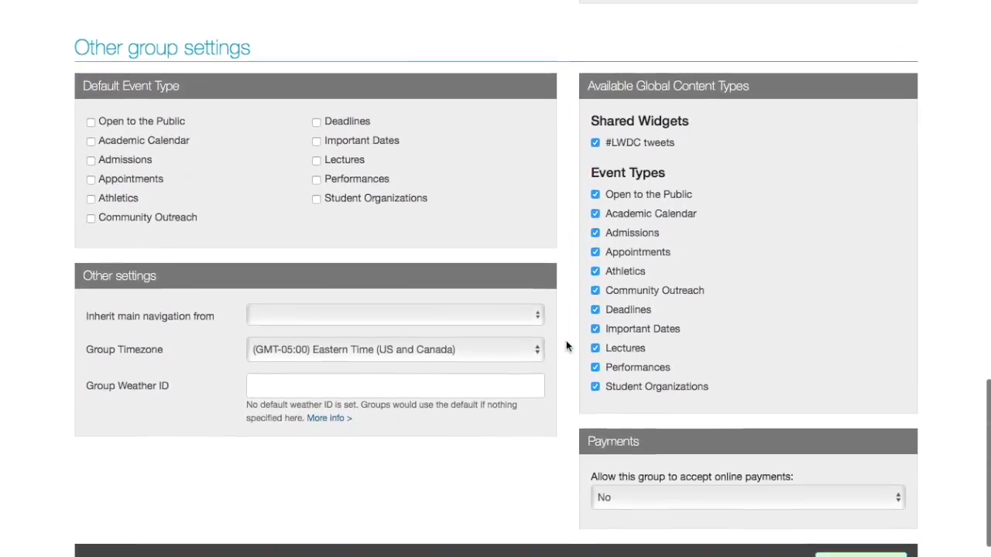
pyautogui.moveTo(748, 77); pyautogui.dragTo(577, 75)
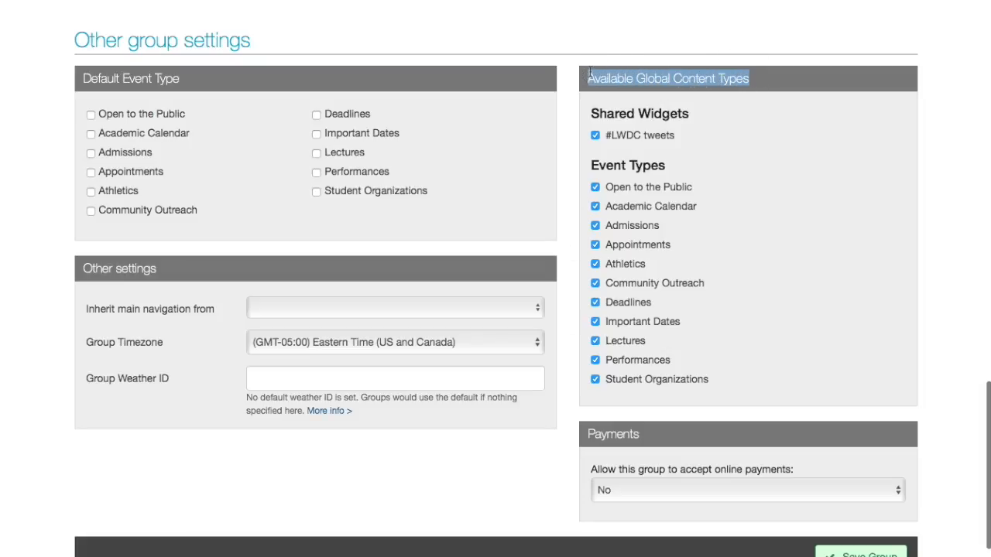
pyautogui.click(565, 189)
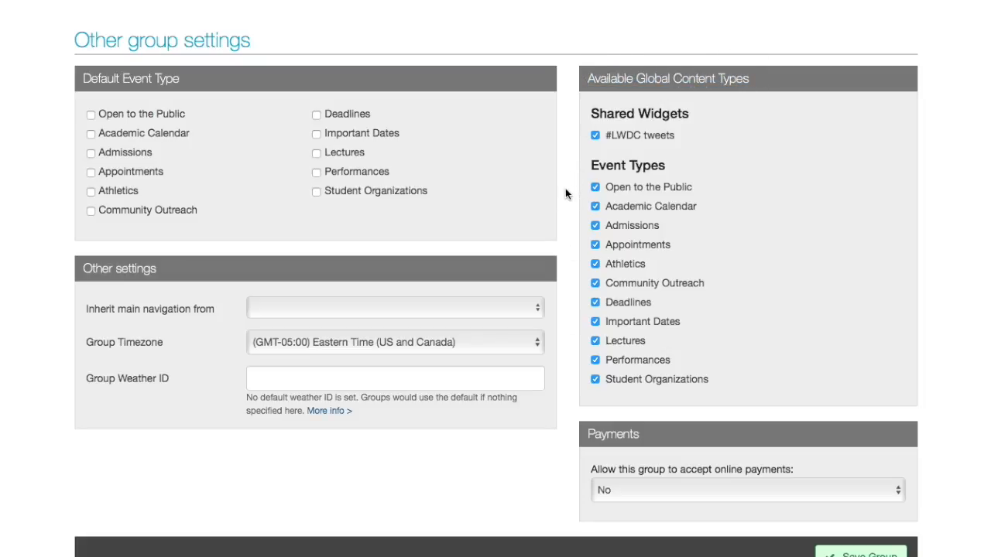
pyautogui.click(627, 190)
pyautogui.click(626, 206)
pyautogui.click(627, 246)
pyautogui.click(625, 266)
pyautogui.click(628, 283)
pyautogui.click(626, 304)
pyautogui.click(629, 325)
pyautogui.click(629, 342)
pyautogui.click(627, 360)
pyautogui.click(629, 382)
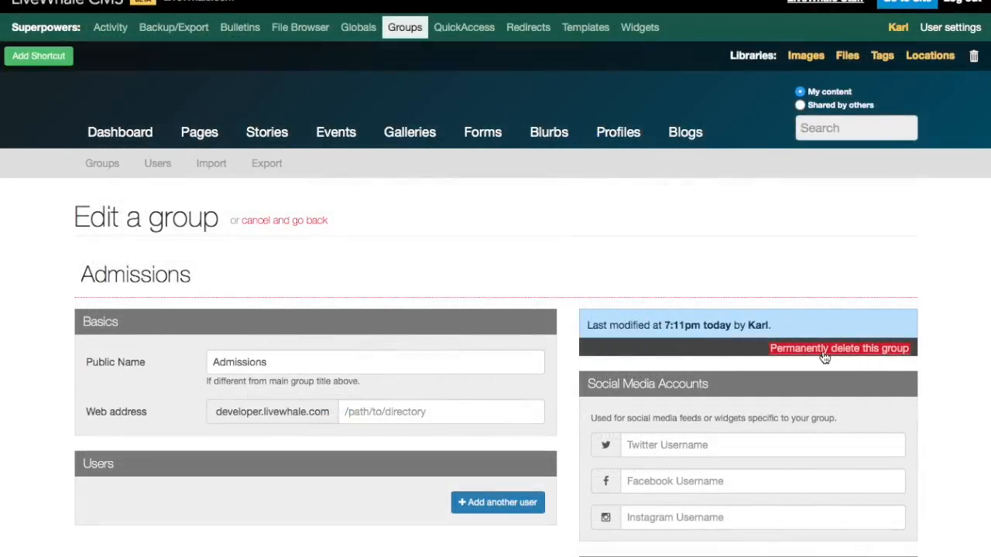
# - Permanently delete the Admissions group along with its users and content, confirming the deletion
pyautogui.click(824, 352)
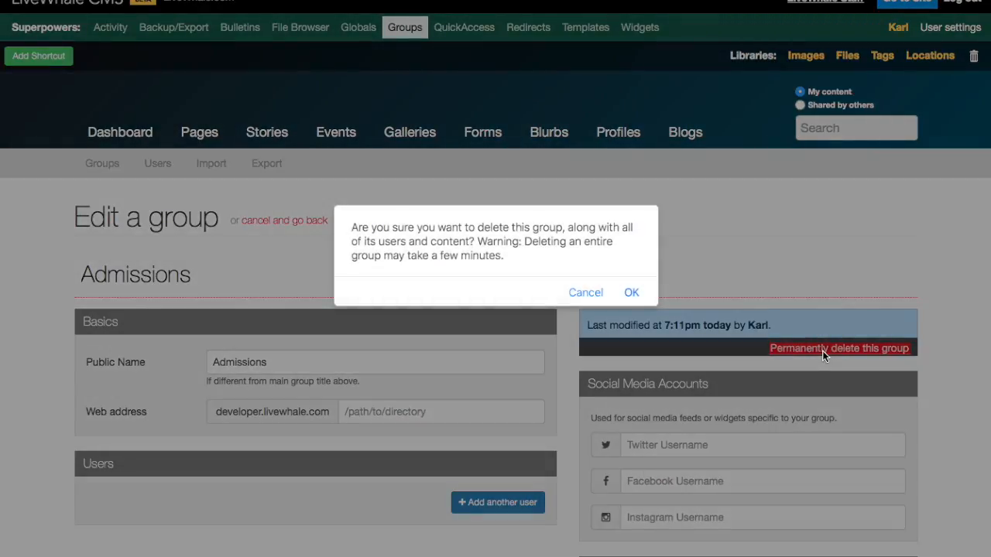
pyautogui.click(633, 294)
pyautogui.click(632, 295)
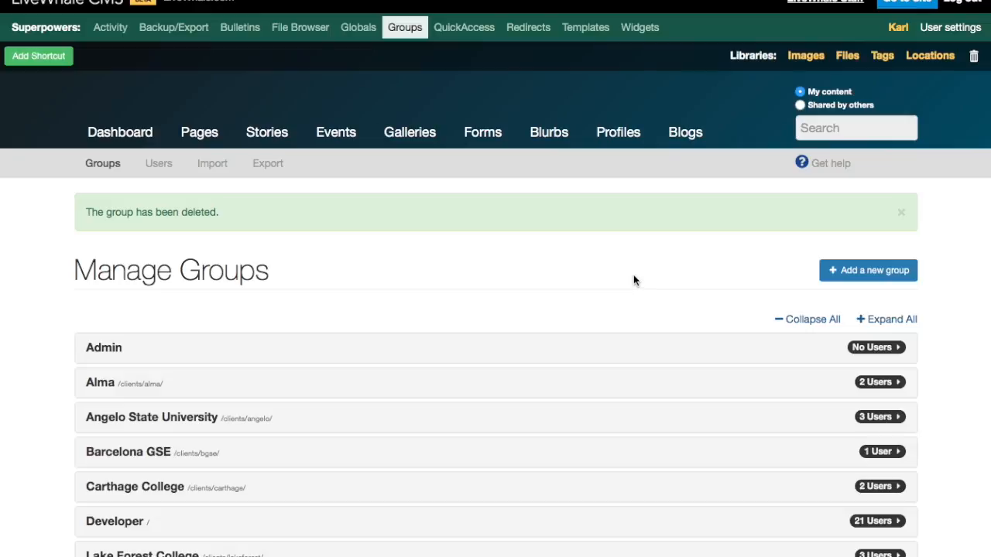
# - Open the trash and filter it by the Groups content type across all groups
pyautogui.click(974, 58)
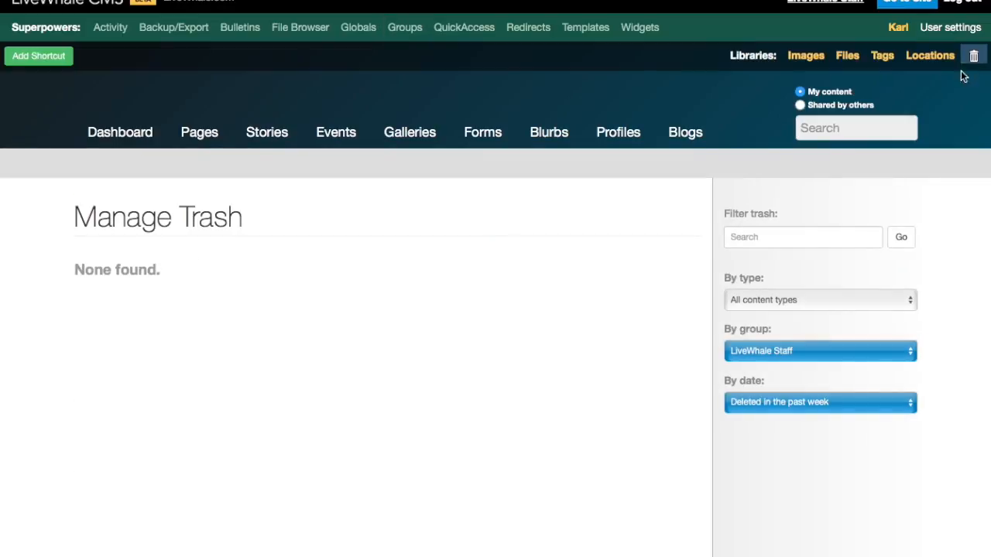
pyautogui.click(801, 294)
pyautogui.click(774, 447)
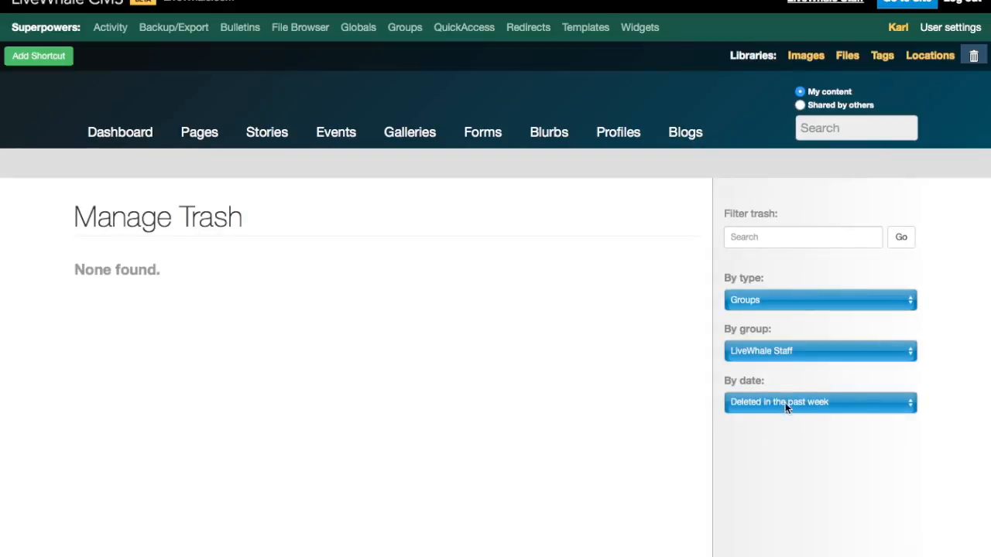
pyautogui.click(801, 350)
pyautogui.click(801, 208)
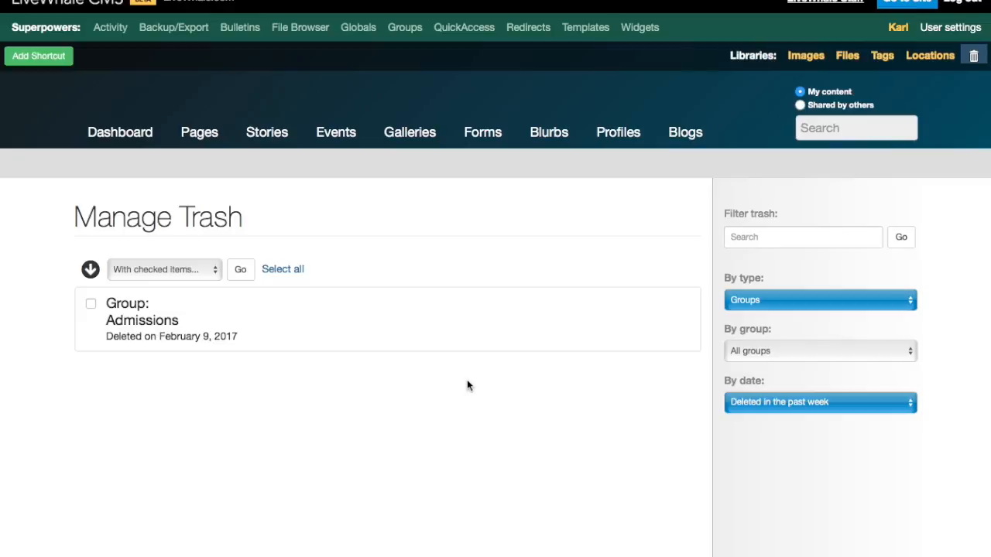
# - Restore the deleted Admissions group from the trash
pyautogui.click(91, 305)
pyautogui.click(156, 268)
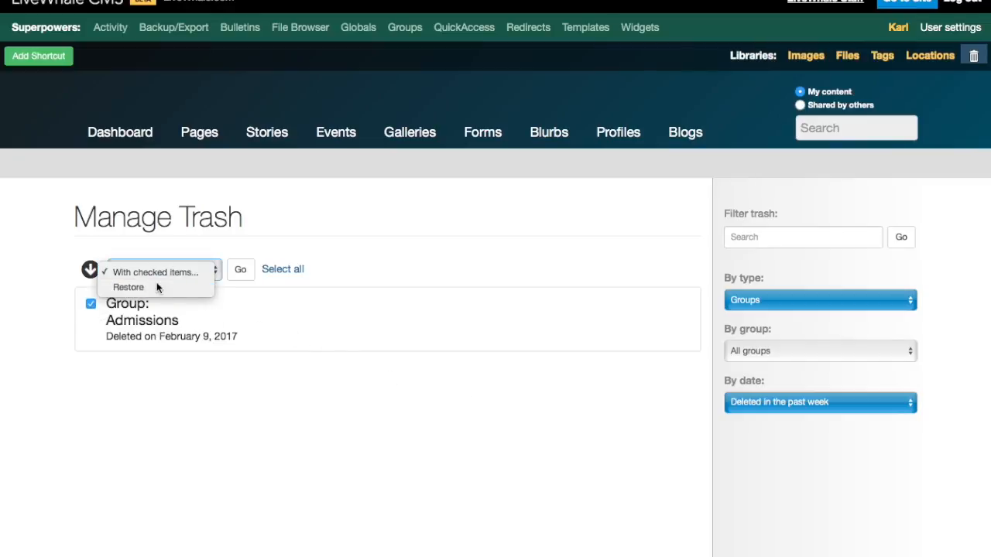
pyautogui.click(156, 282)
pyautogui.click(244, 270)
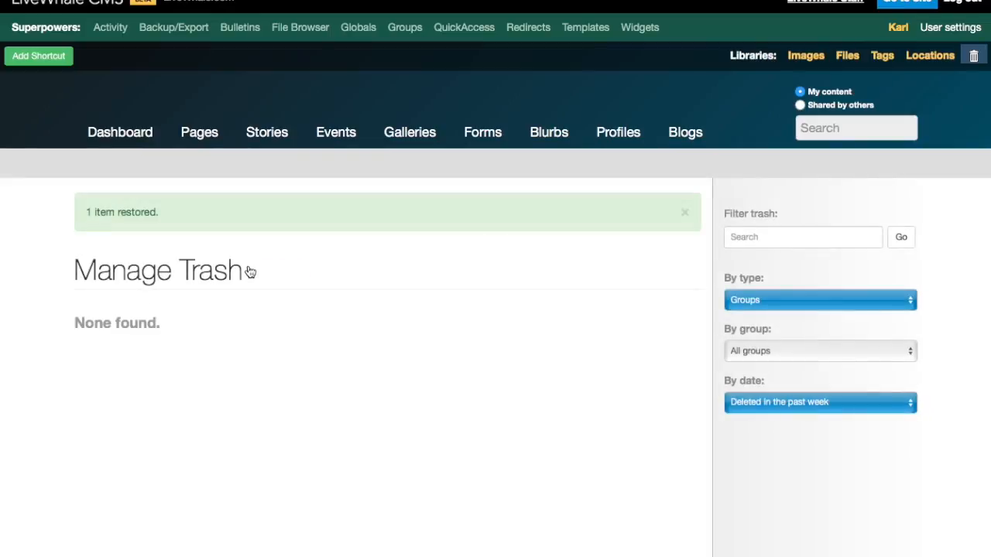
# - Start a new blog and title it "My Study Abroad Blog"
pyautogui.click(830, 10)
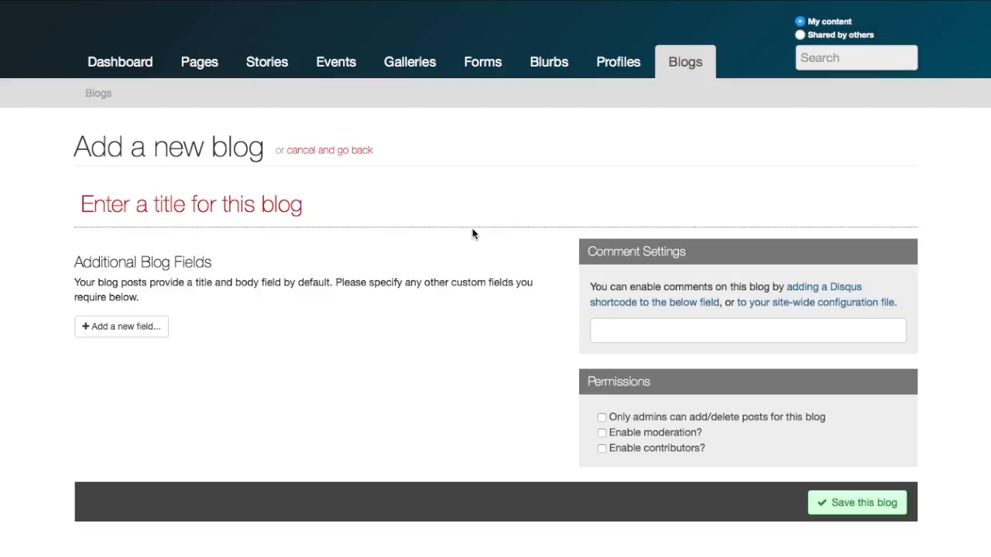
pyautogui.scroll(-1, 474, 234)
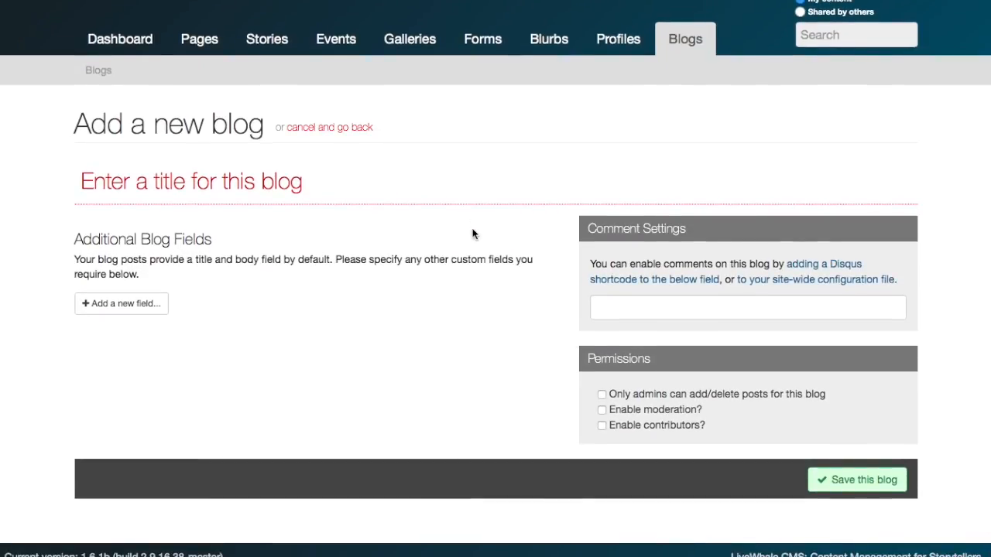
pyautogui.click(247, 186)
pyautogui.write('My ')
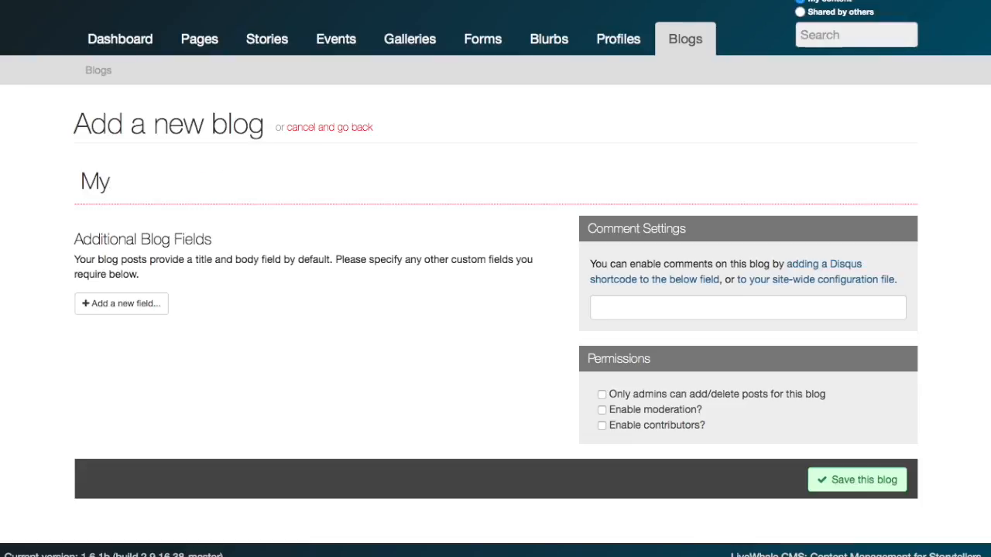
pyautogui.write('Study Abroad Blog')
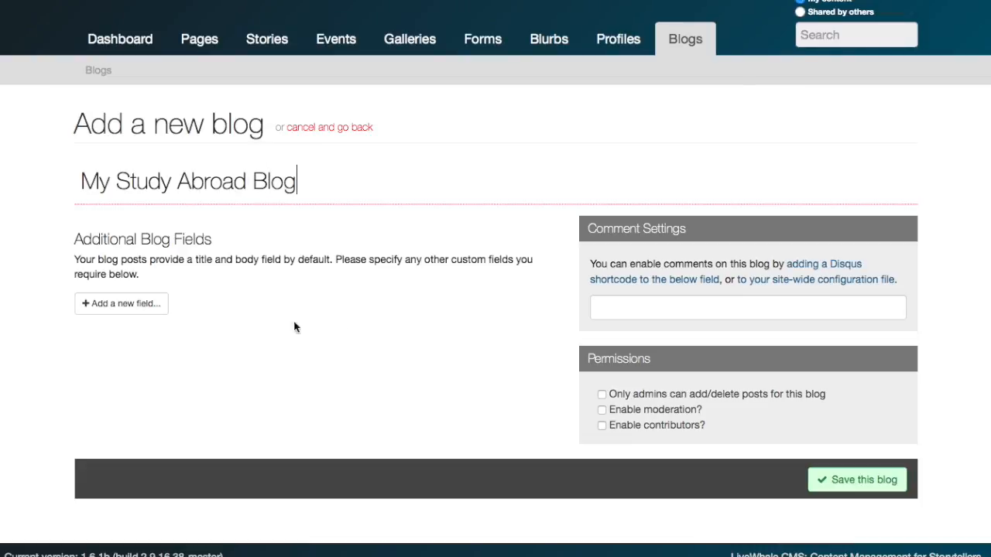
# - Add a custom one-line text field named "City" to the blog and make it a required field
pyautogui.click(113, 305)
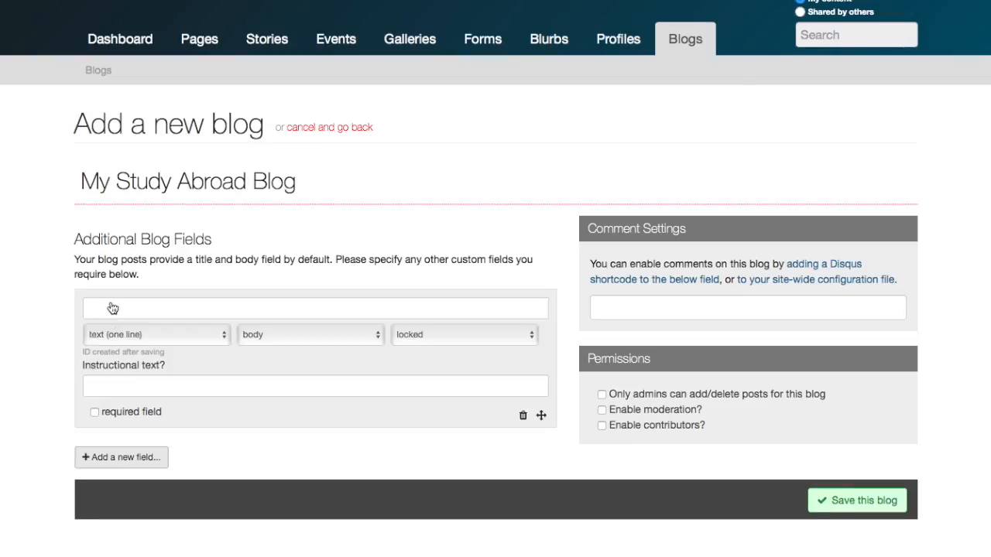
pyautogui.write('c')
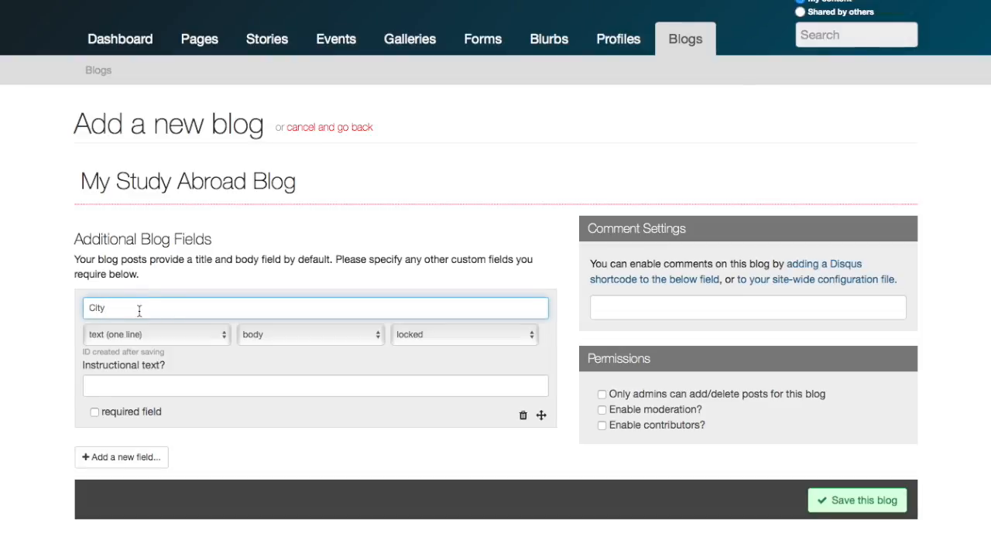
pyautogui.click(122, 412)
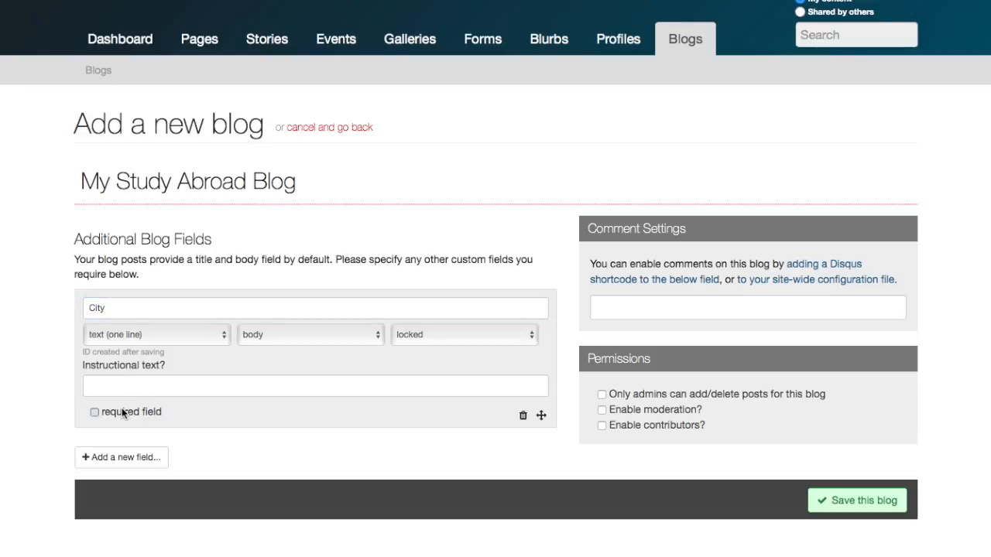
pyautogui.scroll(-1, 559, 390)
pyautogui.scroll(1, 560, 390)
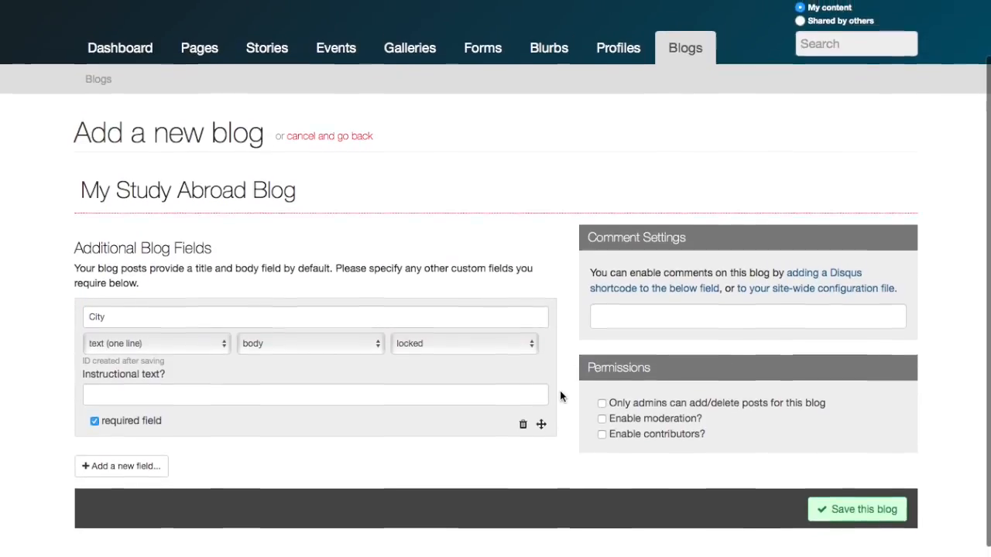
# - Enable contributors for the blog and add the fifth listed LiveWhale Staff member as a contributor
pyautogui.click(601, 434)
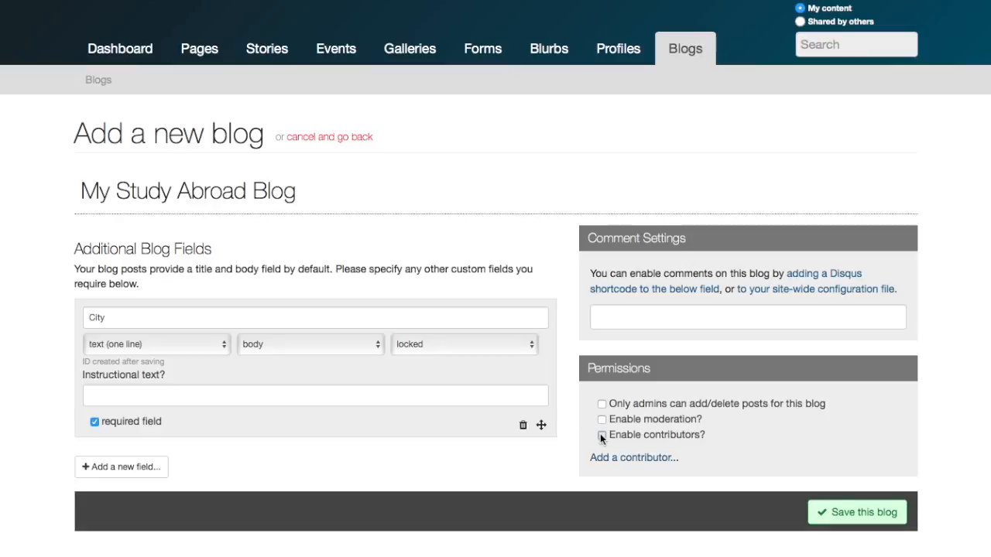
pyautogui.click(623, 461)
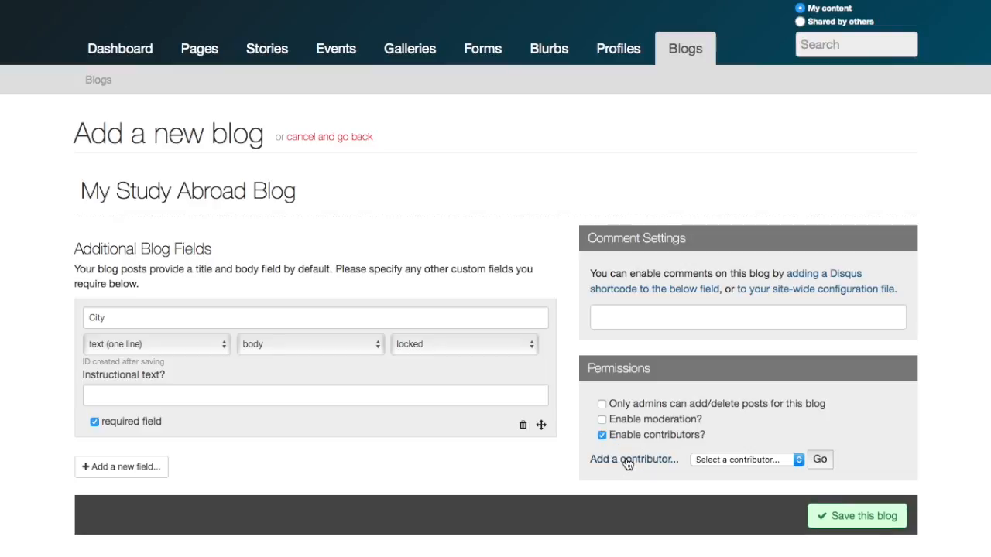
pyautogui.click(726, 459)
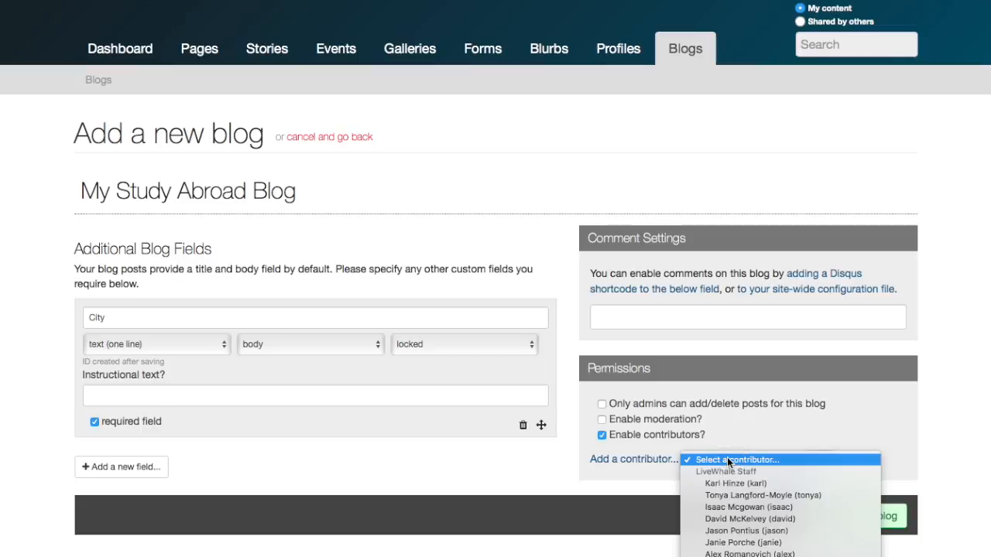
pyautogui.click(784, 532)
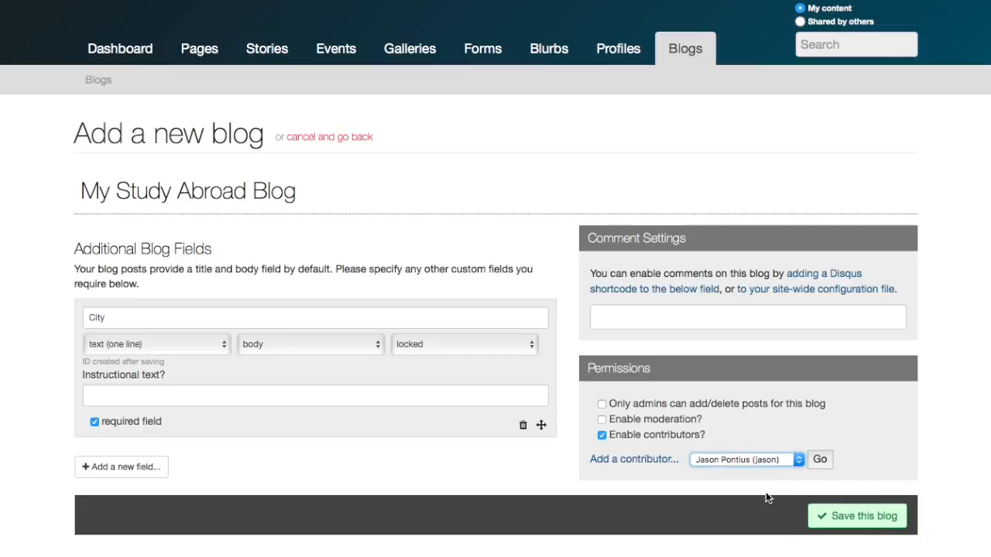
pyautogui.click(816, 463)
# - Add three more blog contributors: the Alma user, the last listed Angelo State University user and the Penn Nursing user
pyautogui.click(663, 484)
pyautogui.click(714, 483)
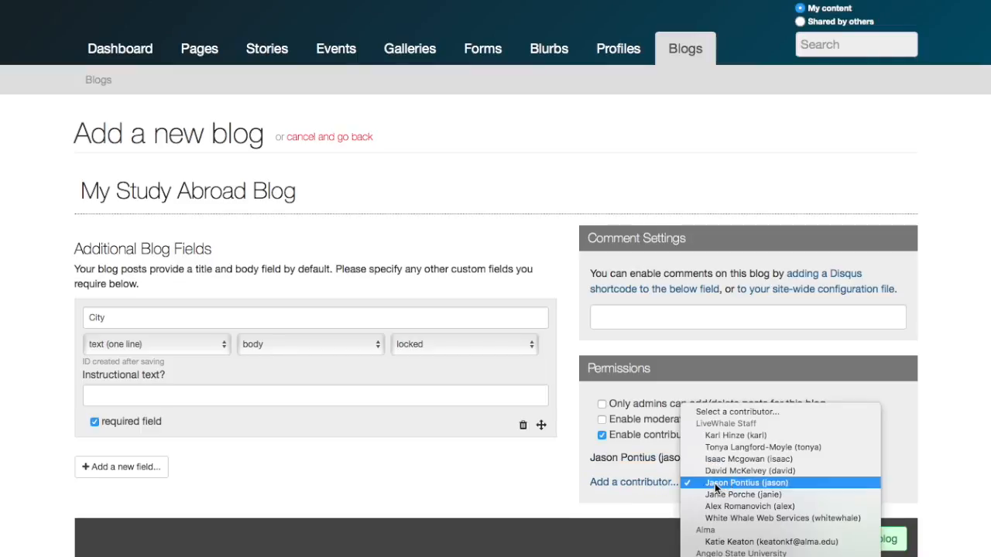
pyautogui.click(743, 541)
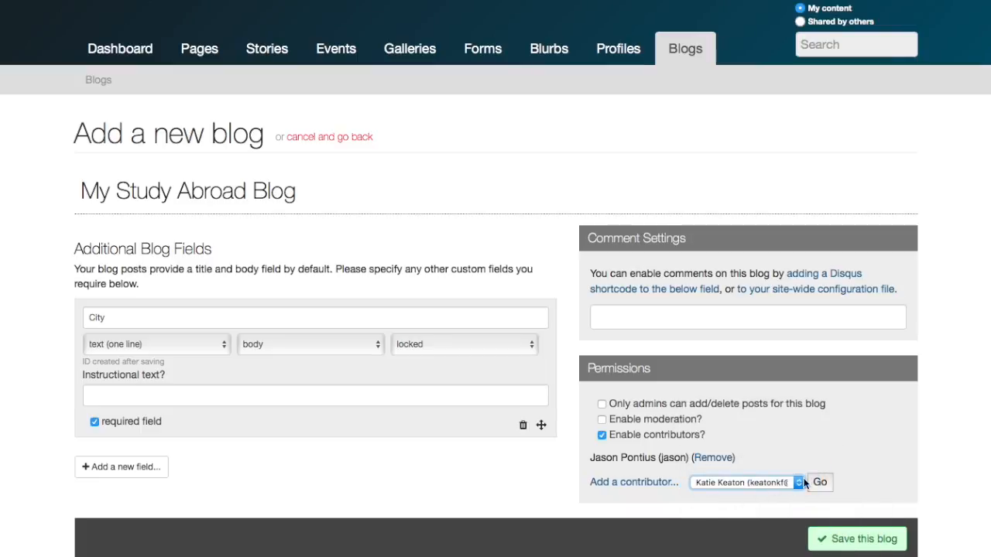
pyautogui.click(821, 480)
pyautogui.click(642, 503)
pyautogui.click(762, 500)
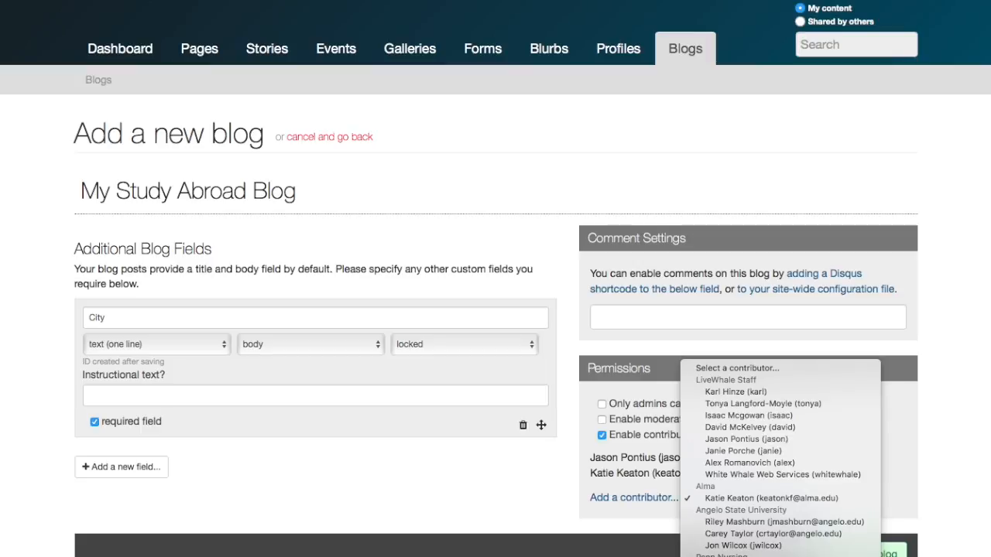
pyautogui.click(769, 545)
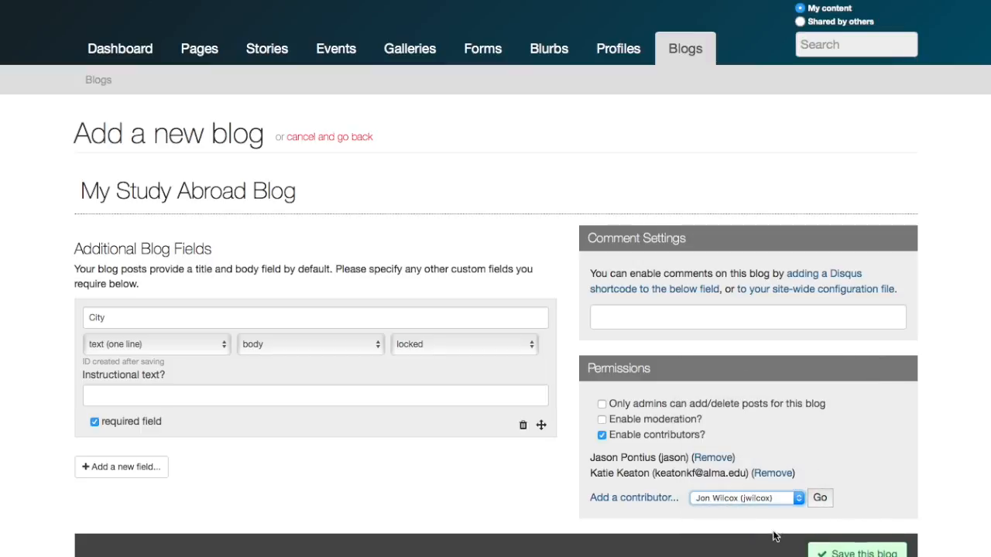
pyautogui.click(818, 499)
pyautogui.click(667, 513)
pyautogui.click(766, 514)
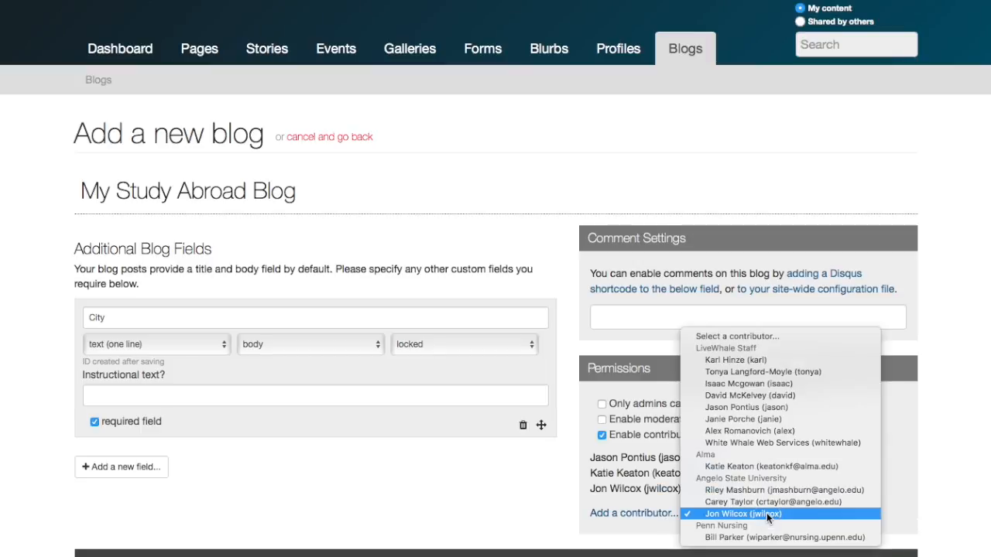
pyautogui.click(769, 537)
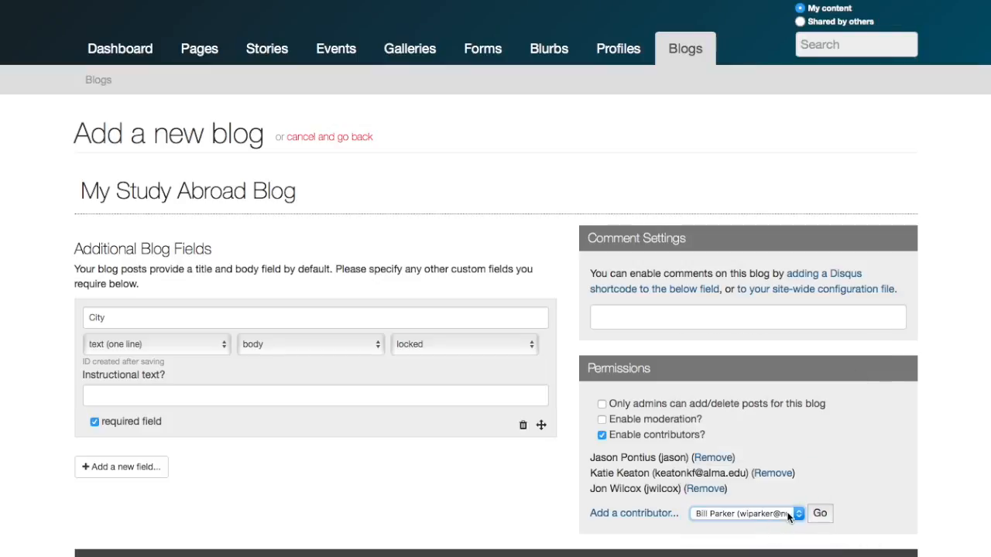
pyautogui.click(820, 515)
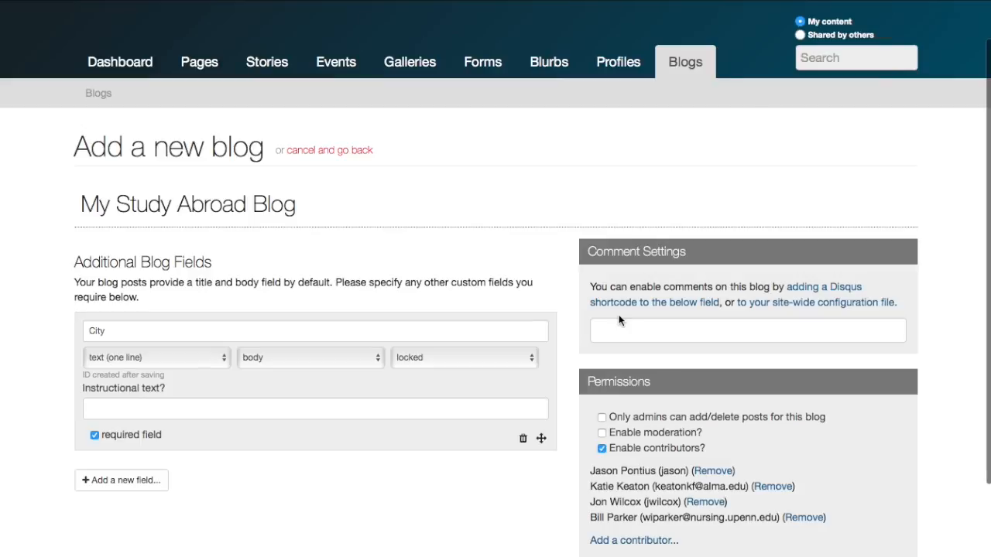
# - Open the list of posts belonging to Test Blog
pyautogui.scroll(1, 618, 317)
pyautogui.scroll(1, 619, 317)
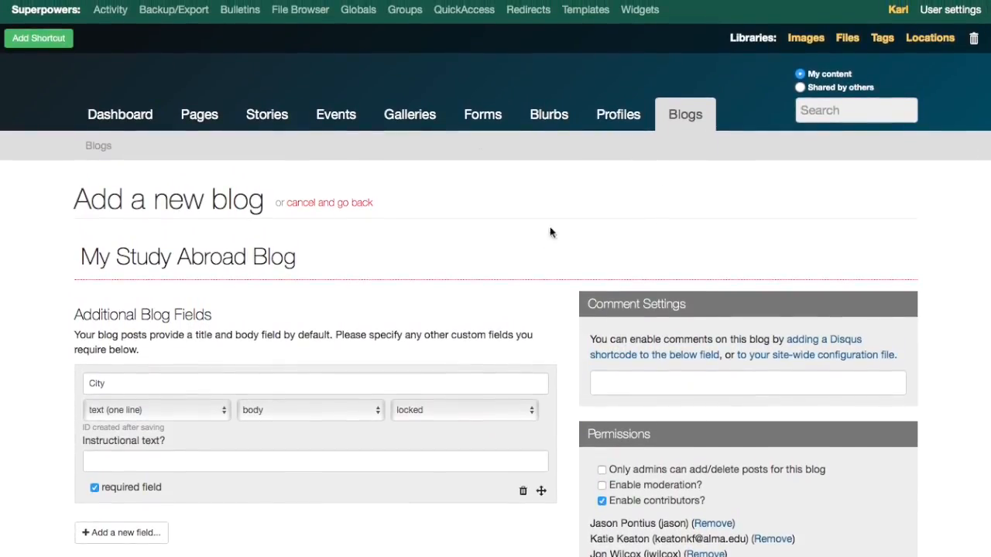
pyautogui.click(681, 118)
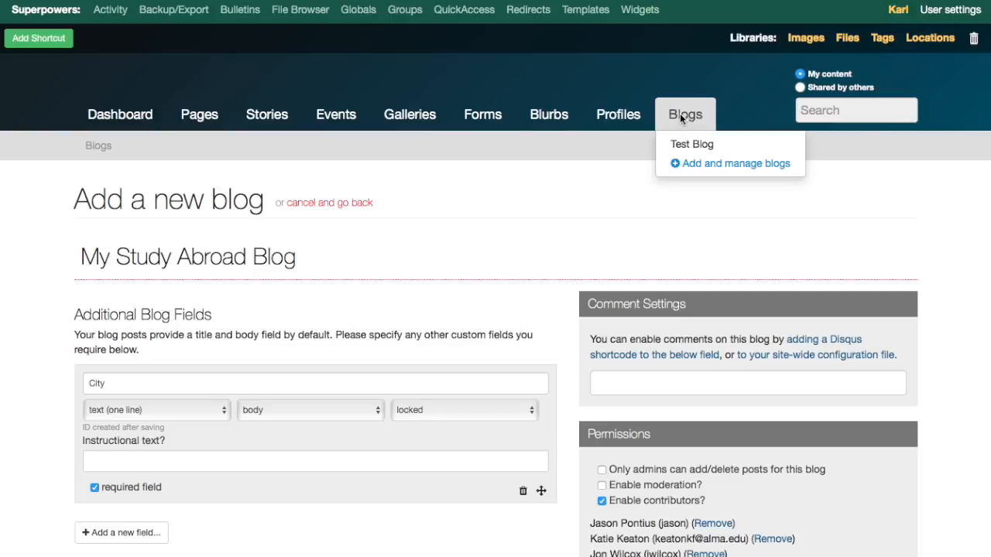
pyautogui.click(695, 148)
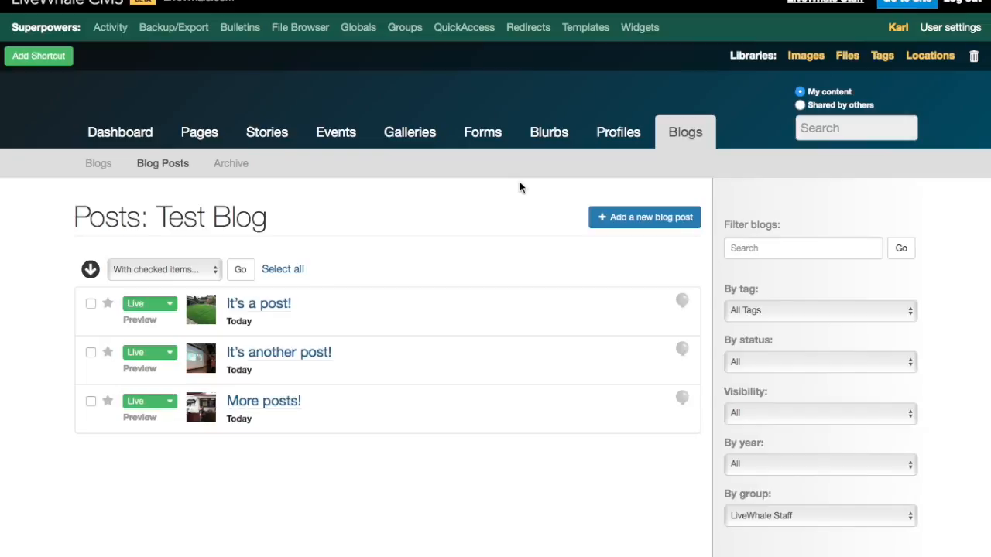
# - Open the post "It's a post!" and look through its content, status, tags, date and related content settings
pyautogui.click(260, 304)
pyautogui.scroll(-3, 259, 304)
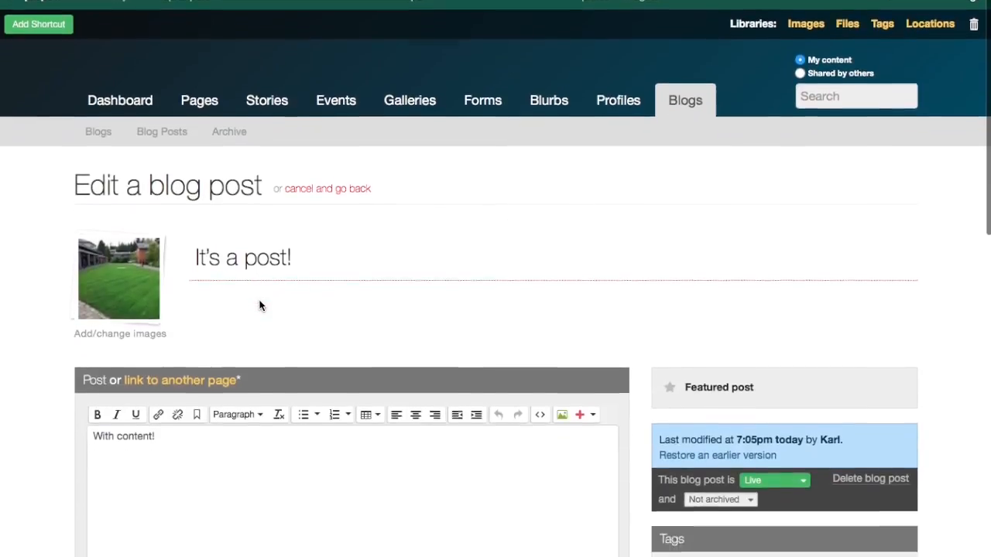
pyautogui.scroll(-3, 259, 304)
pyautogui.scroll(-5, 259, 306)
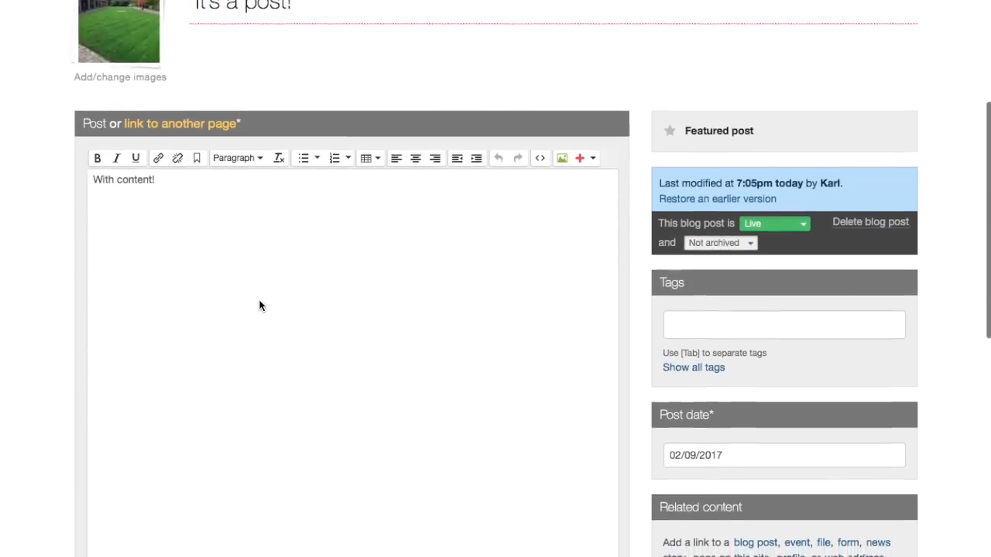
pyautogui.scroll(-4, 259, 306)
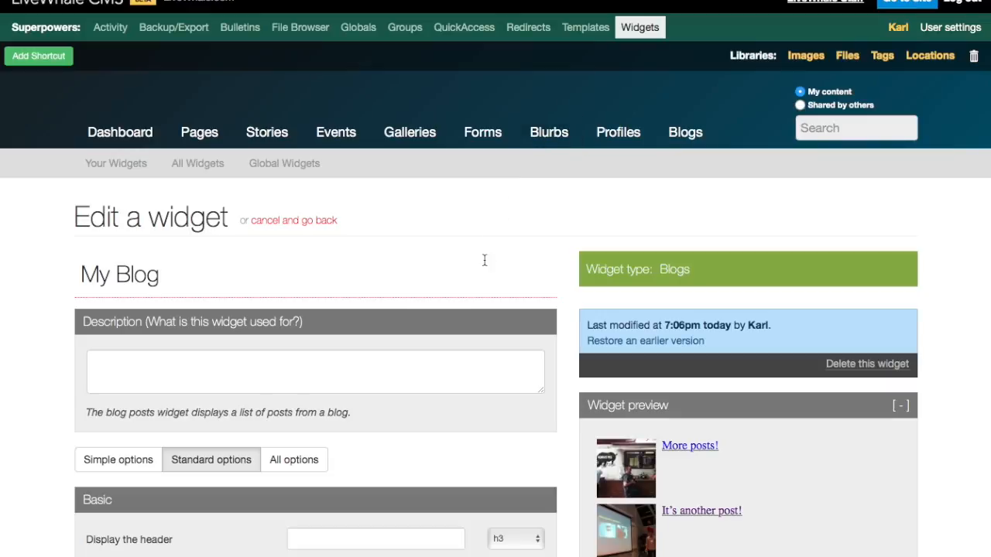
# - Examine the widget type in the editor of the "My Blog" widget
pyautogui.scroll(-1, 484, 260)
pyautogui.moveTo(587, 262); pyautogui.dragTo(690, 264)
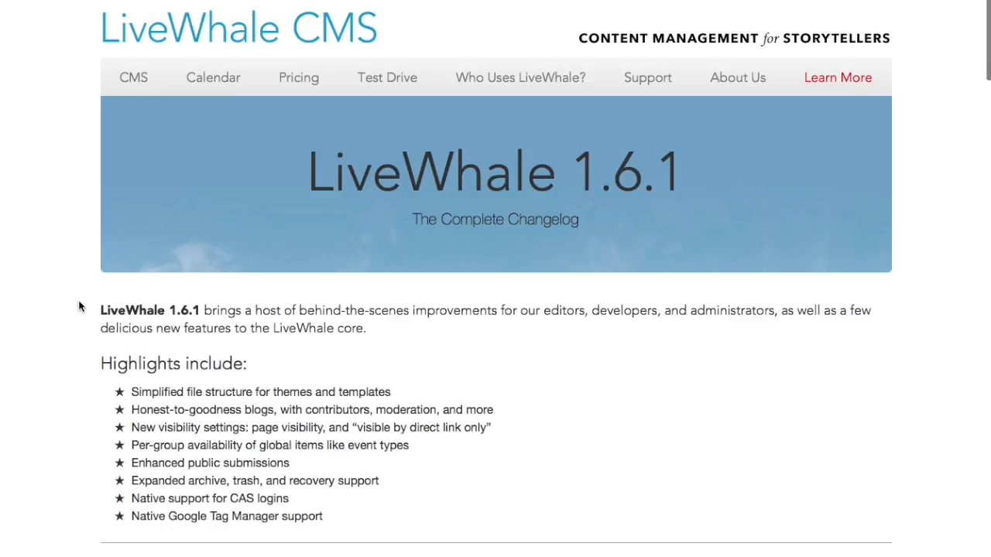
# - Read through the complete LiveWhale 1.6.1 changelog, from the highlights down to the bug fixes and upgrade steps
pyautogui.scroll(-2, 78, 306)
pyautogui.scroll(-5, 79, 305)
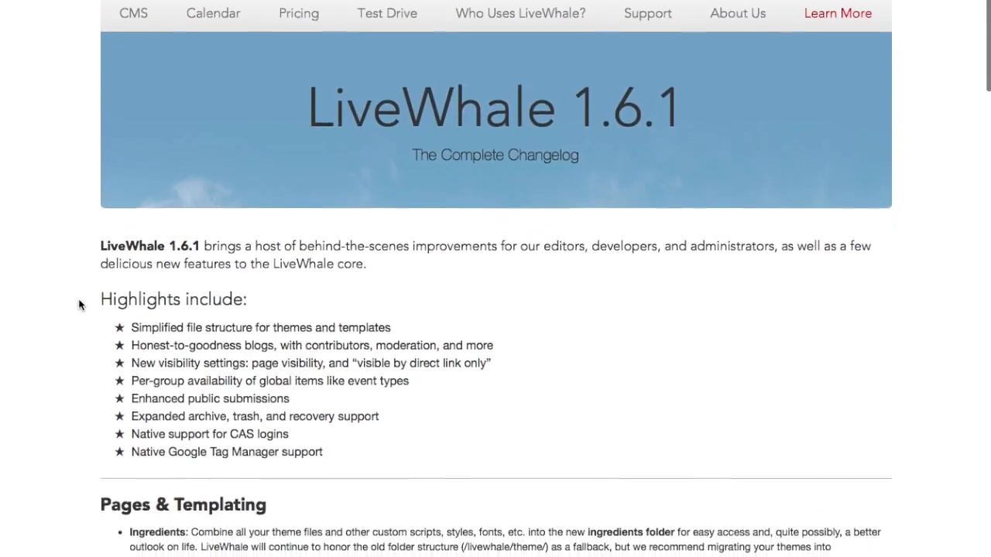
pyautogui.scroll(-9, 78, 305)
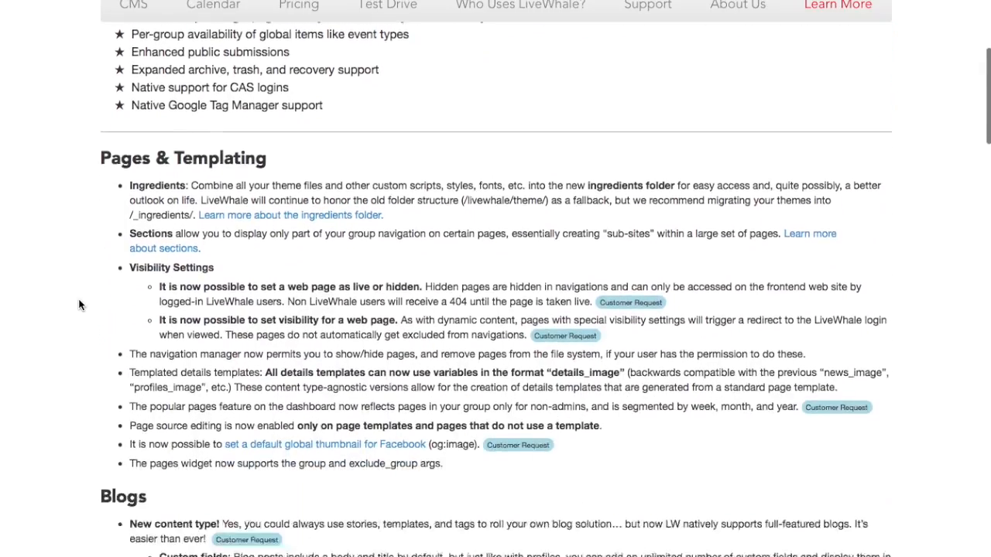
pyautogui.scroll(-11, 78, 305)
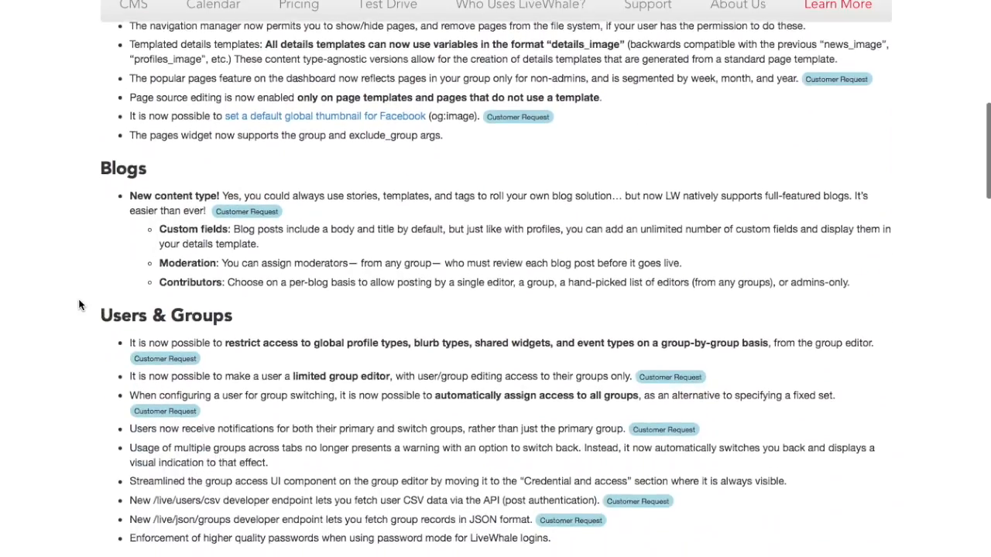
pyautogui.scroll(-18, 78, 305)
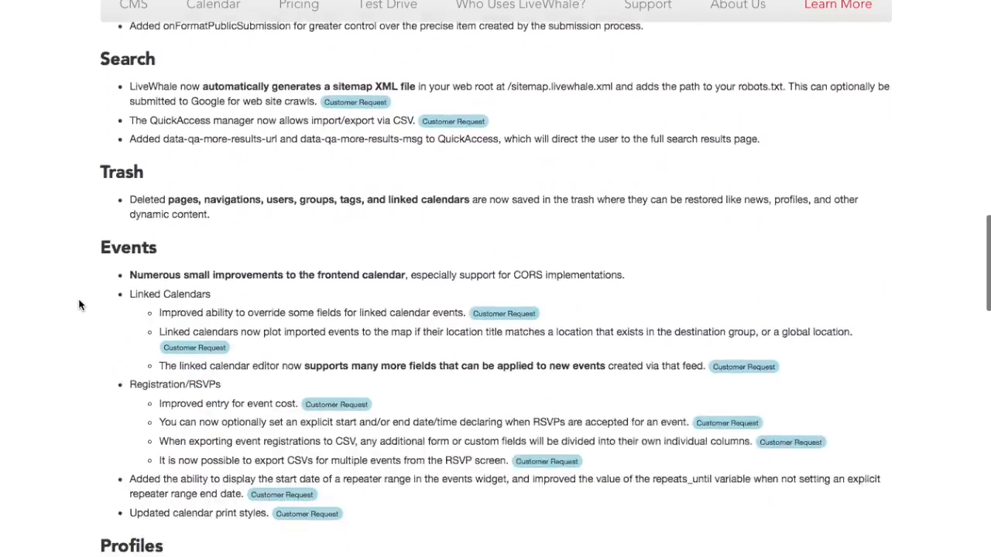
pyautogui.scroll(-16, 78, 305)
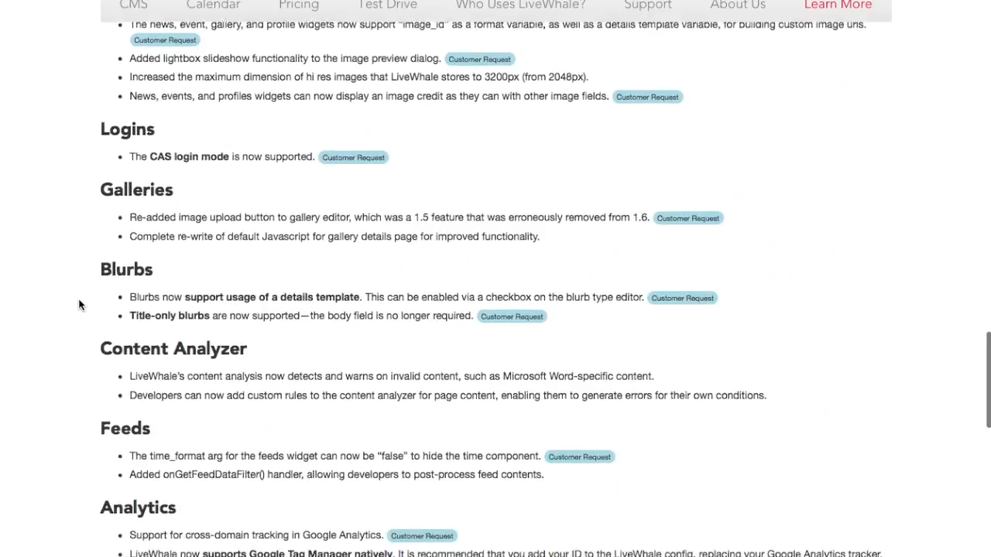
pyautogui.scroll(-4, 78, 305)
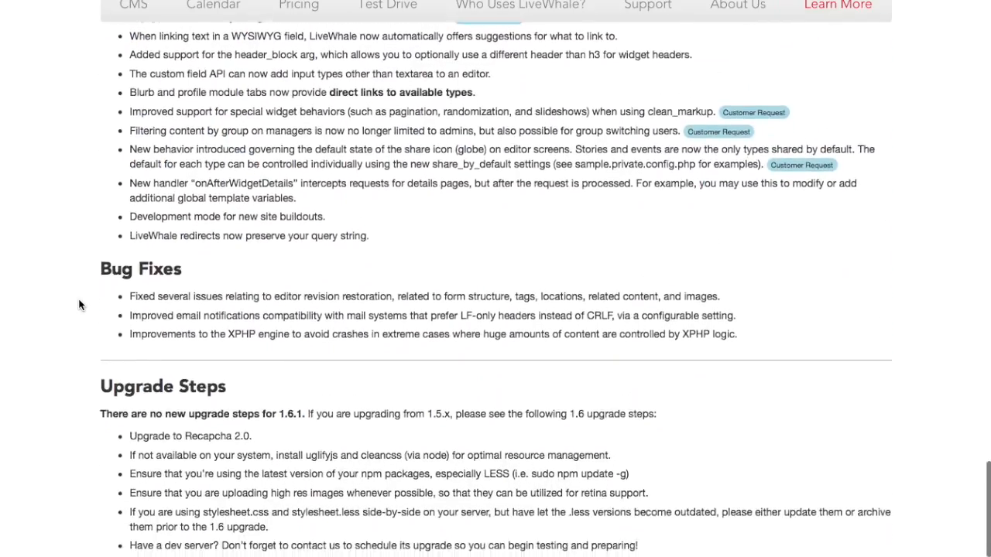